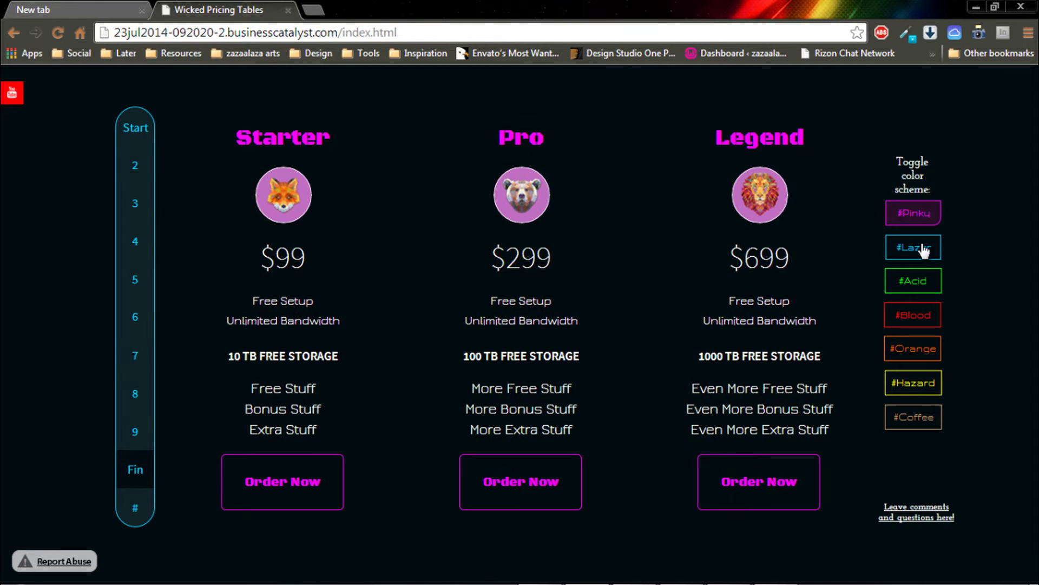
Step: Cycle the demo through the Lazer, Acid, Blood, Orange, Hazard and Coffee schemes, ending on Pinky
{"action": "left_click", "coordinate": [920, 249]}
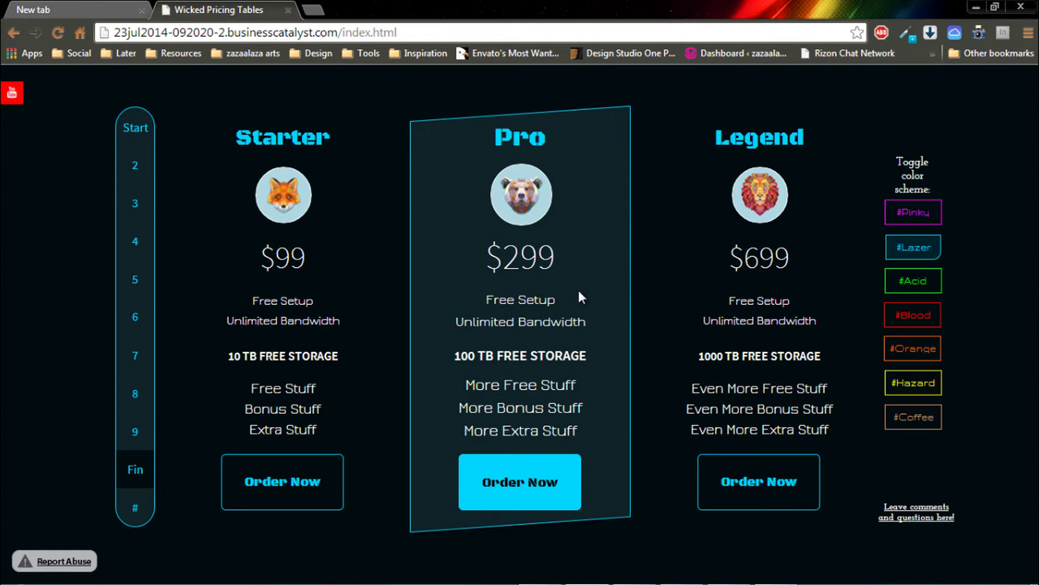
{"action": "left_click", "coordinate": [907, 281]}
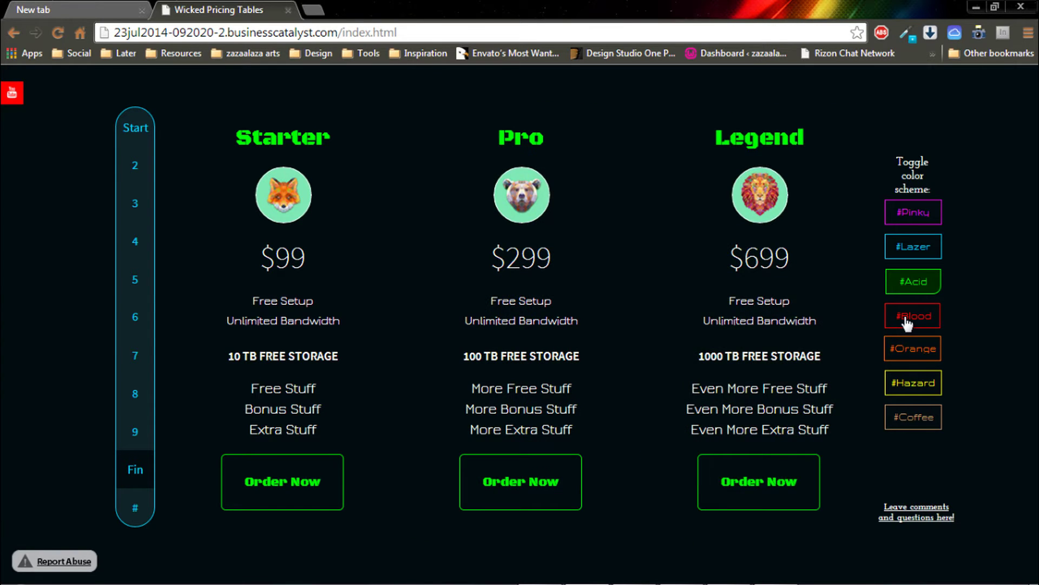
{"action": "left_click", "coordinate": [910, 318]}
{"action": "left_click", "coordinate": [927, 353]}
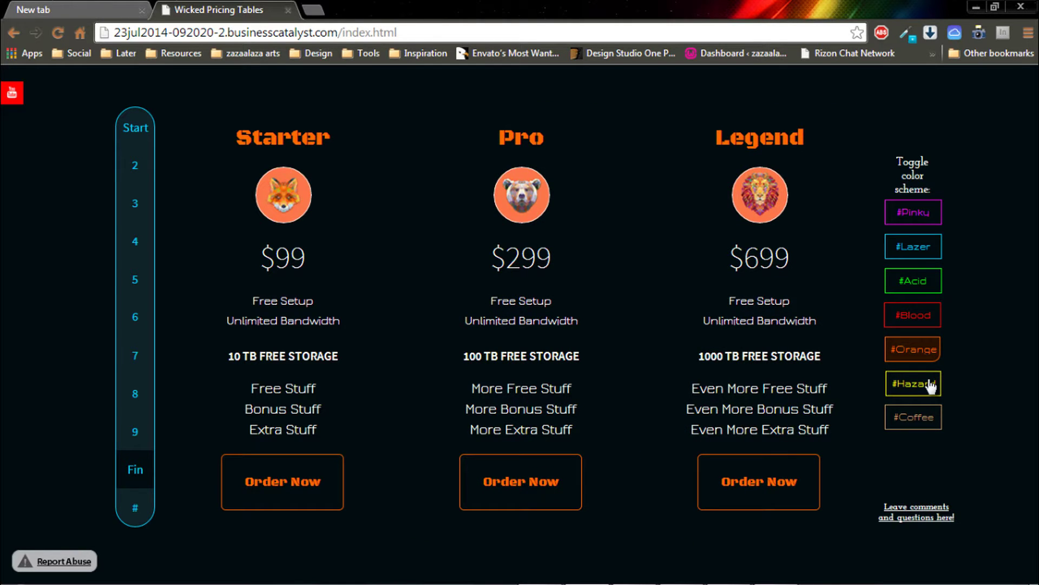
{"action": "left_click", "coordinate": [930, 386]}
{"action": "left_click", "coordinate": [909, 419]}
{"action": "left_click", "coordinate": [914, 216]}
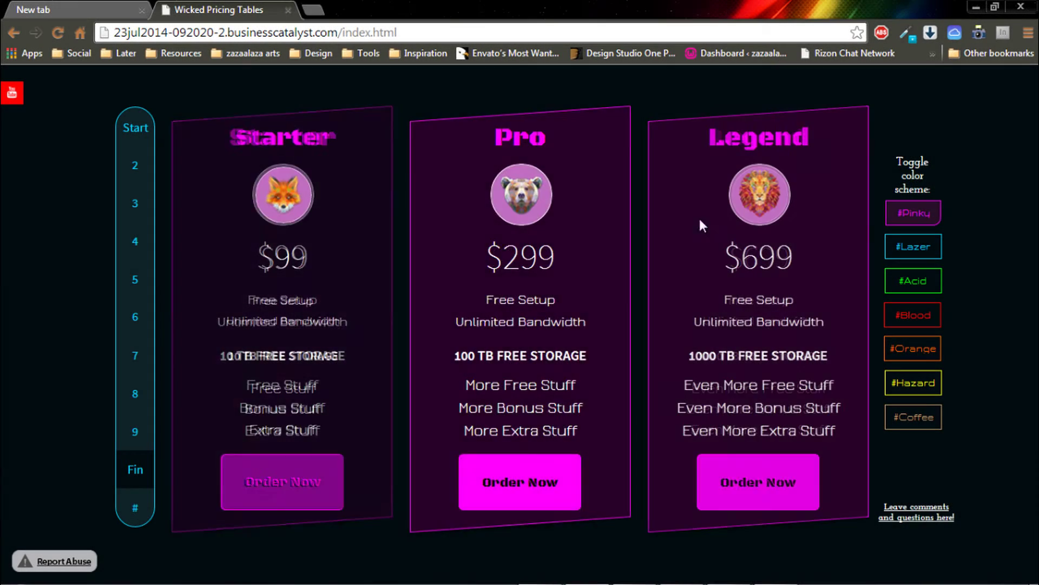
Step: Drag the Wicked Pricing Table - CPTS widget from the Library onto the Home page near the top
{"action": "left_click", "coordinate": [976, 7]}
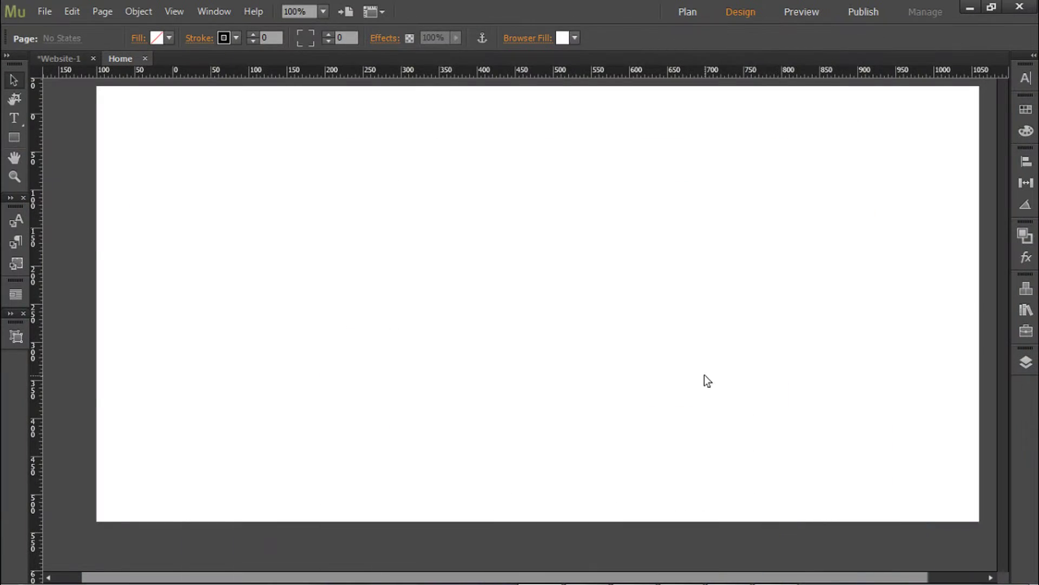
{"action": "left_click", "coordinate": [1027, 311]}
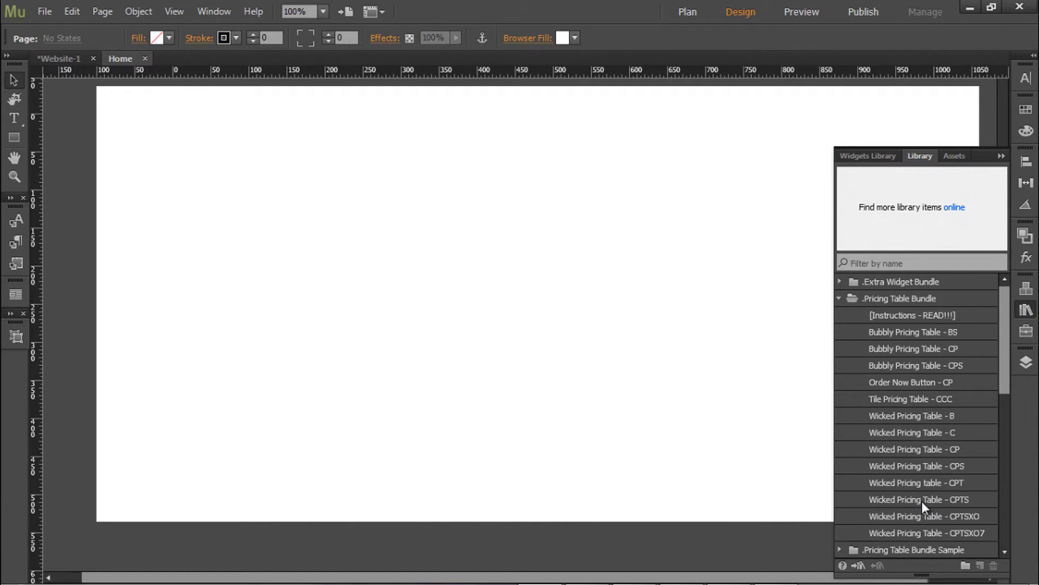
{"action": "left_click", "coordinate": [921, 501]}
{"action": "left_click_drag", "start_coordinate": [922, 502], "coordinate": [993, 301]}
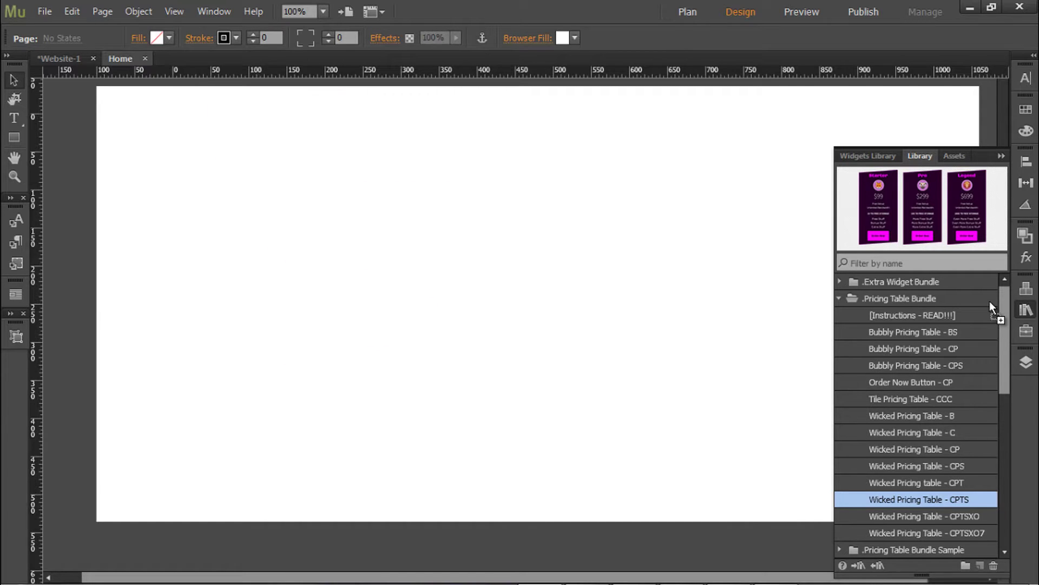
{"action": "left_click_drag", "start_coordinate": [991, 154], "coordinate": [992, 152]}
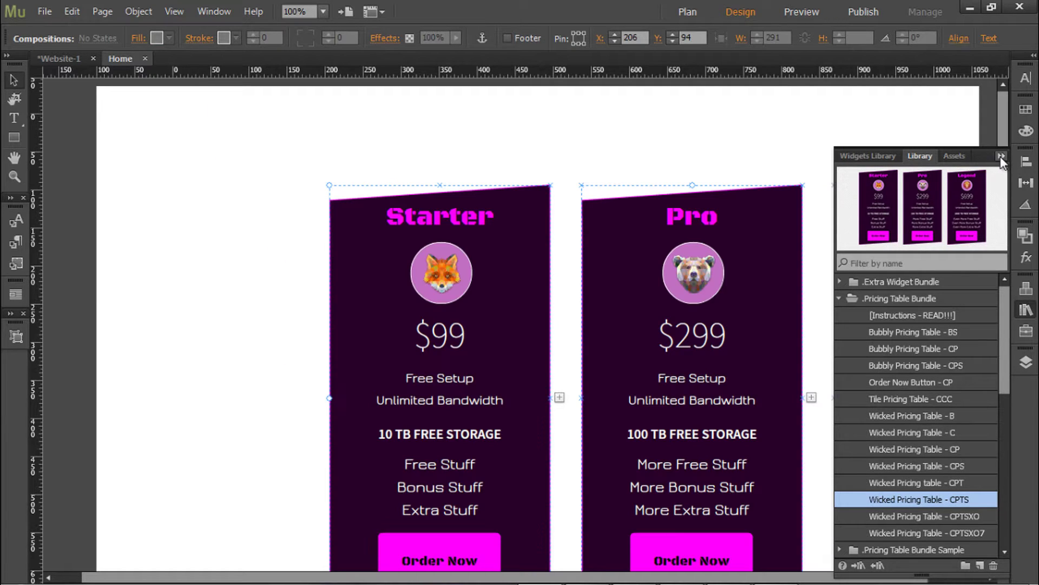
{"action": "left_click_drag", "start_coordinate": [807, 339], "coordinate": [548, 265]}
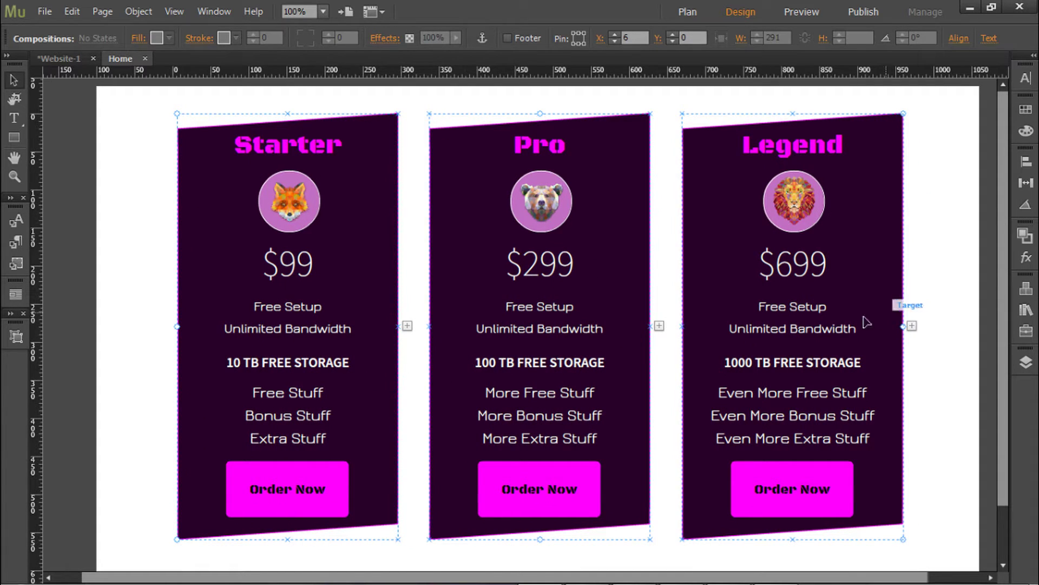
{"action": "left_click", "coordinate": [110, 304]}
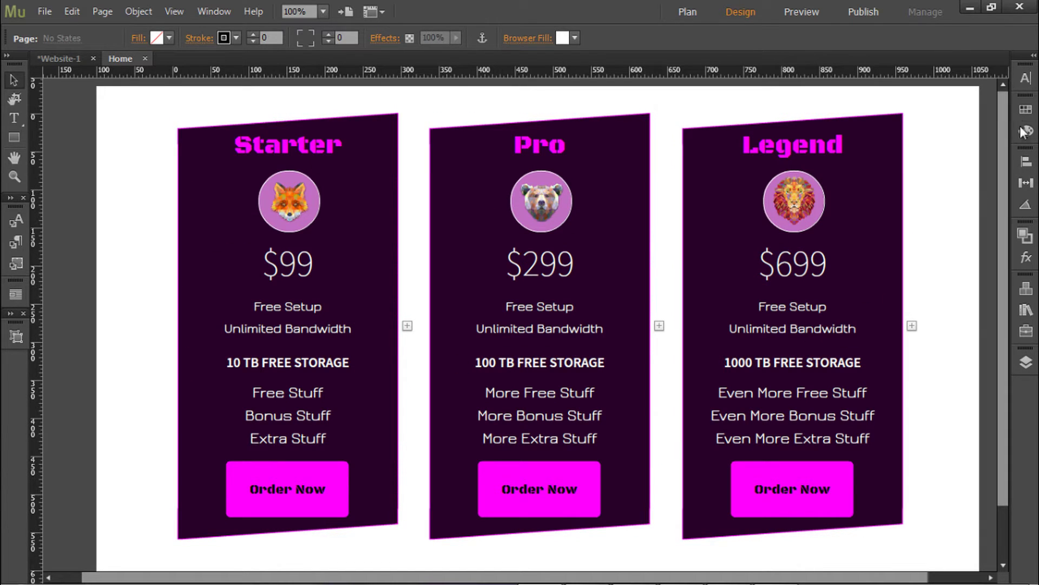
Step: Try a magenta background fill from the Swatches panel, then undo it
{"action": "left_click", "coordinate": [1026, 108]}
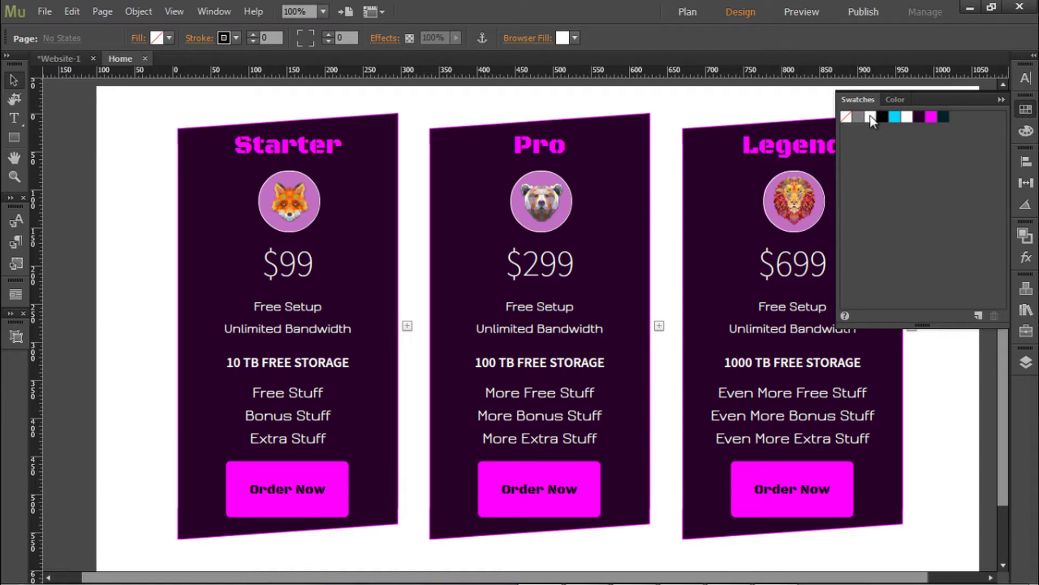
{"action": "left_click", "coordinate": [930, 118]}
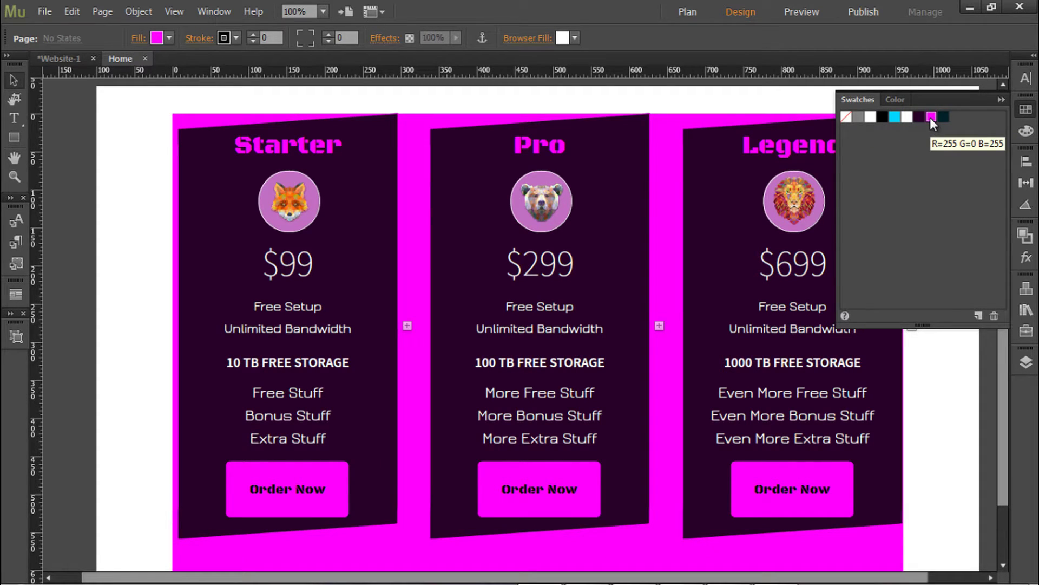
{"action": "key", "text": "ctrl+z"}
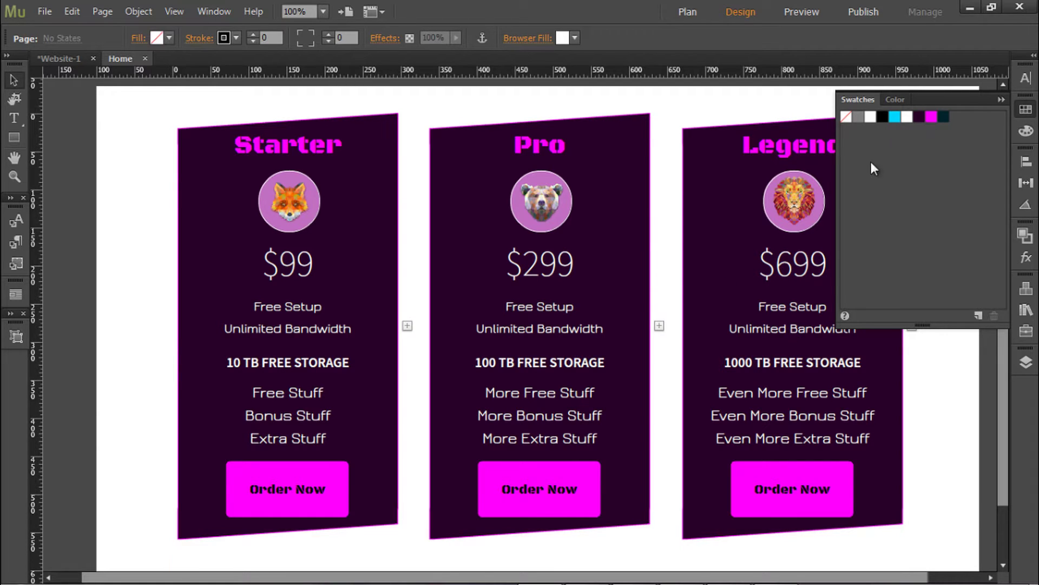
Step: Select the Starter, Pro and Legend cards together
{"action": "left_click", "coordinate": [366, 326]}
{"action": "left_click", "coordinate": [526, 320], "text": "shift"}
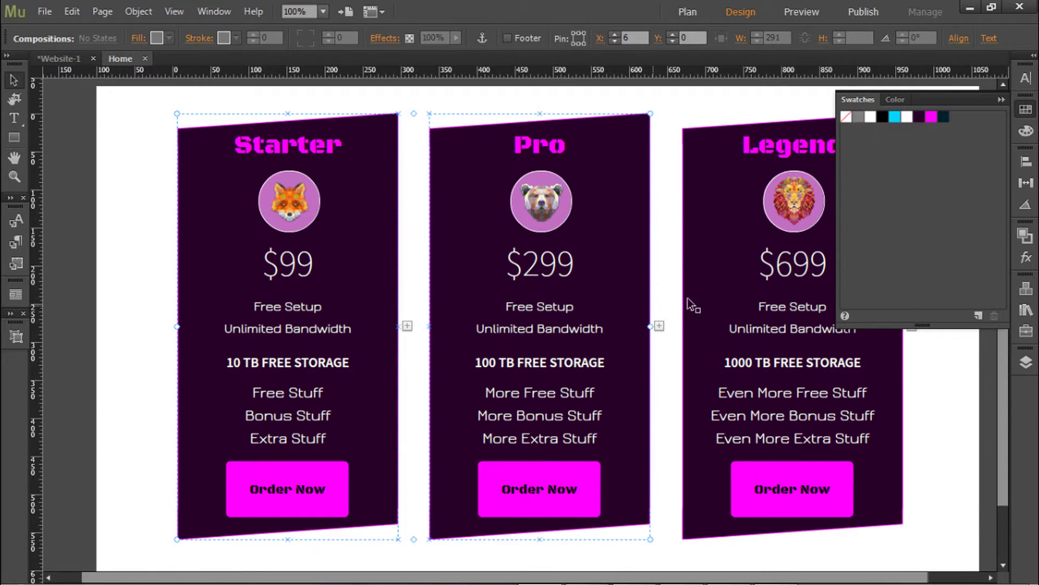
{"action": "left_click", "coordinate": [728, 284], "text": "shift"}
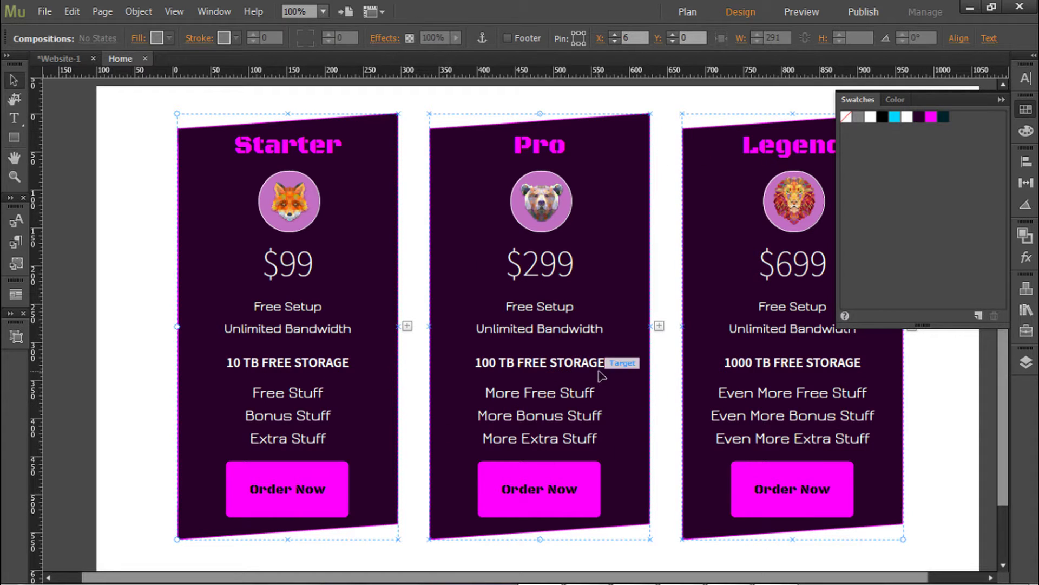
Step: Change the magenta swatch to a dark blue
{"action": "double_click", "coordinate": [932, 117]}
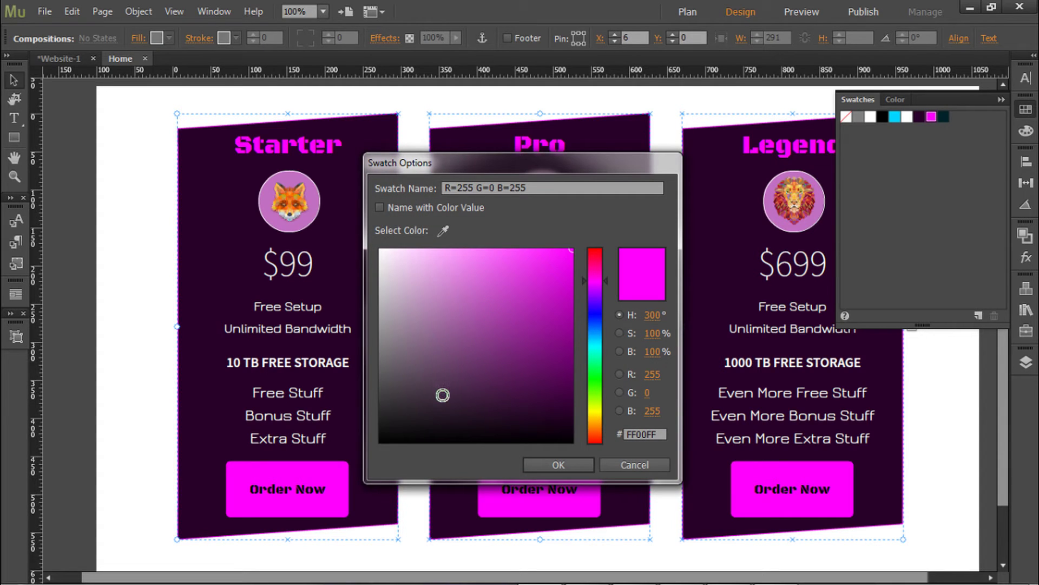
{"action": "mouse_move", "coordinate": [465, 410]}
{"action": "left_mouse_down"}
{"action": "mouse_move", "coordinate": [447, 413]}
{"action": "mouse_move", "coordinate": [492, 431]}
{"action": "mouse_move", "coordinate": [455, 408]}
{"action": "mouse_move", "coordinate": [475, 420]}
{"action": "left_mouse_up"}
{"action": "left_click", "coordinate": [594, 311]}
{"action": "left_click", "coordinate": [559, 464]}
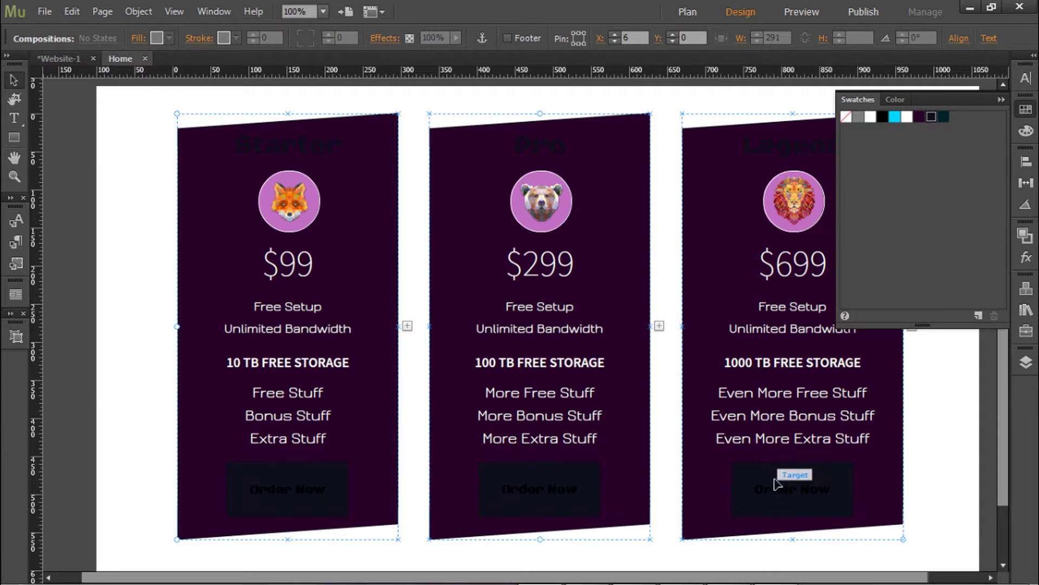
Step: Change the dark purple card swatch to lilac #CB85CB
{"action": "double_click", "coordinate": [919, 117]}
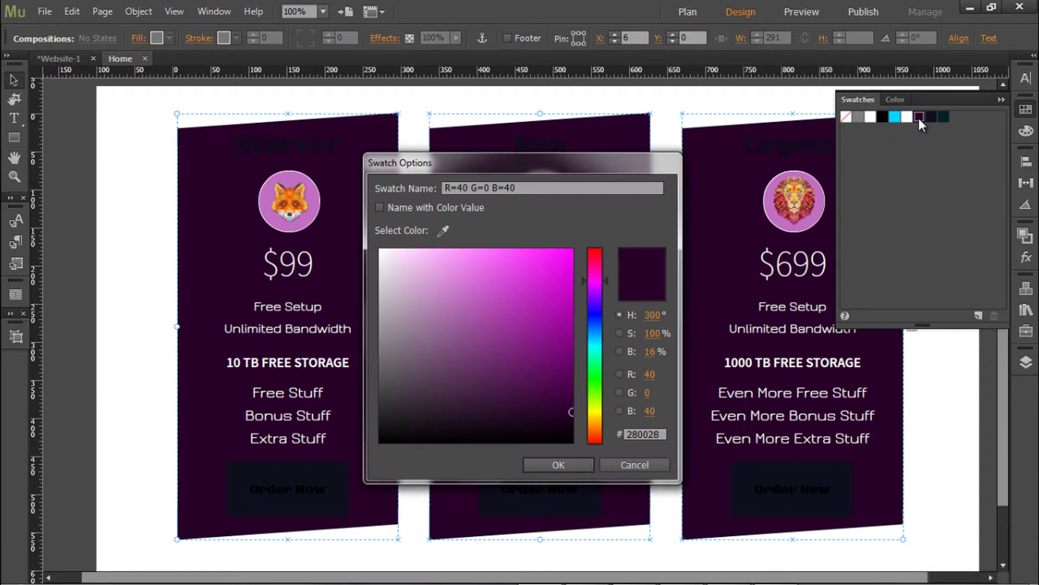
{"action": "left_click_drag", "start_coordinate": [482, 340], "coordinate": [445, 291]}
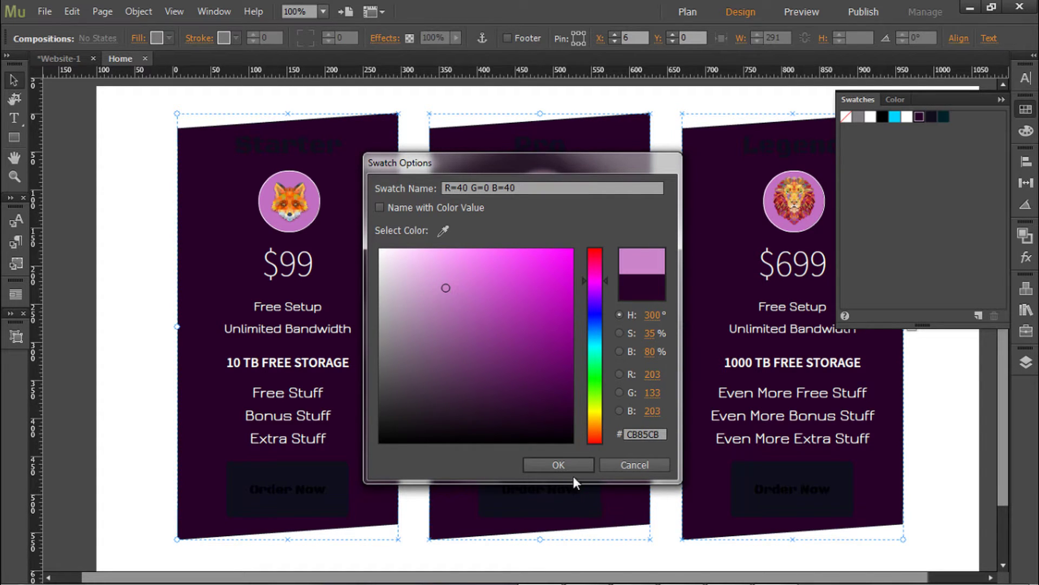
{"action": "left_click", "coordinate": [559, 464]}
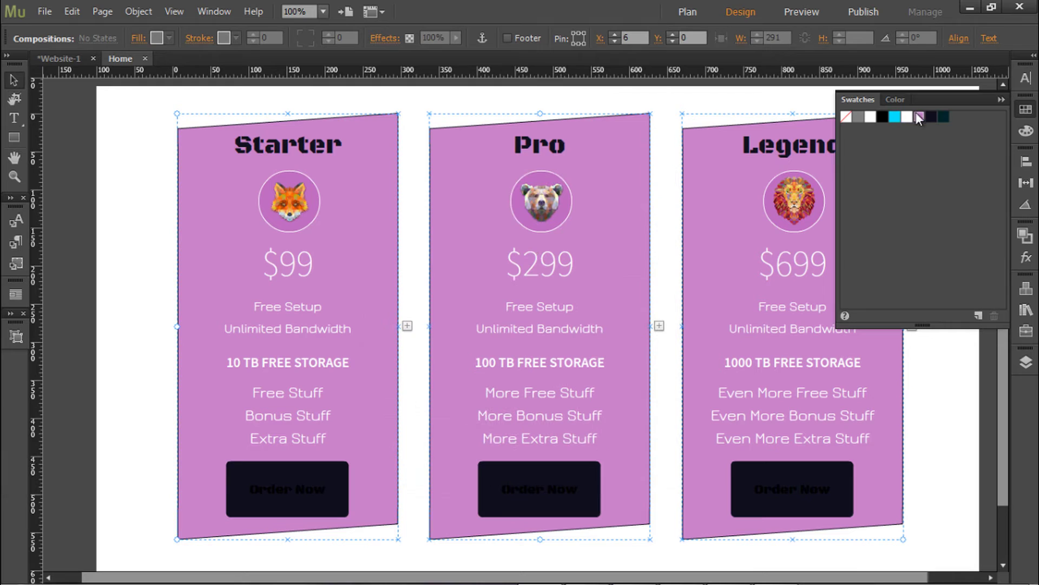
Step: Change the white text swatch to dark navy #1A192C
{"action": "double_click", "coordinate": [908, 116]}
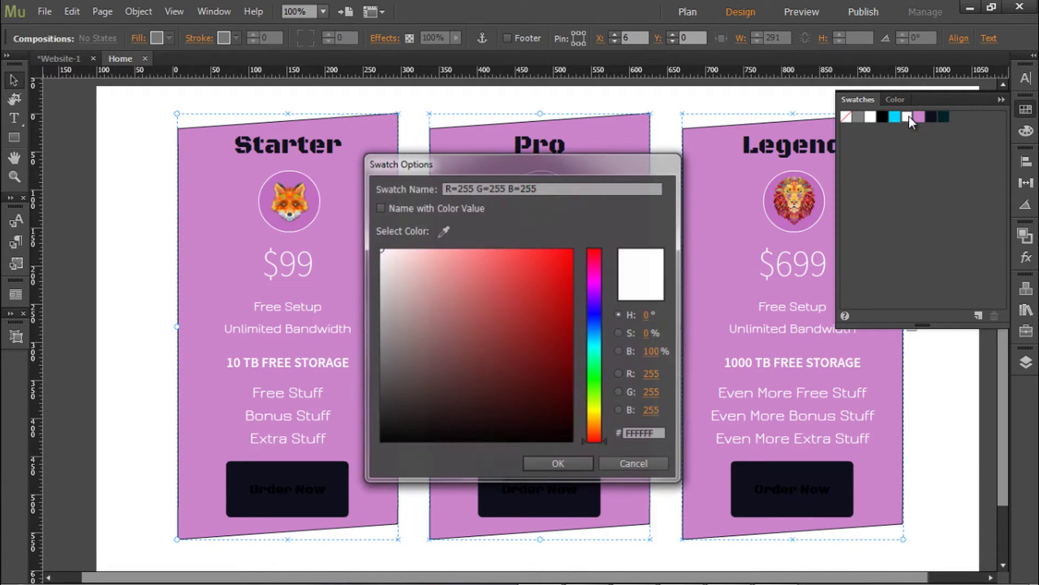
{"action": "left_click_drag", "start_coordinate": [500, 425], "coordinate": [477, 416]}
{"action": "left_click", "coordinate": [592, 310]}
{"action": "left_click", "coordinate": [558, 465]}
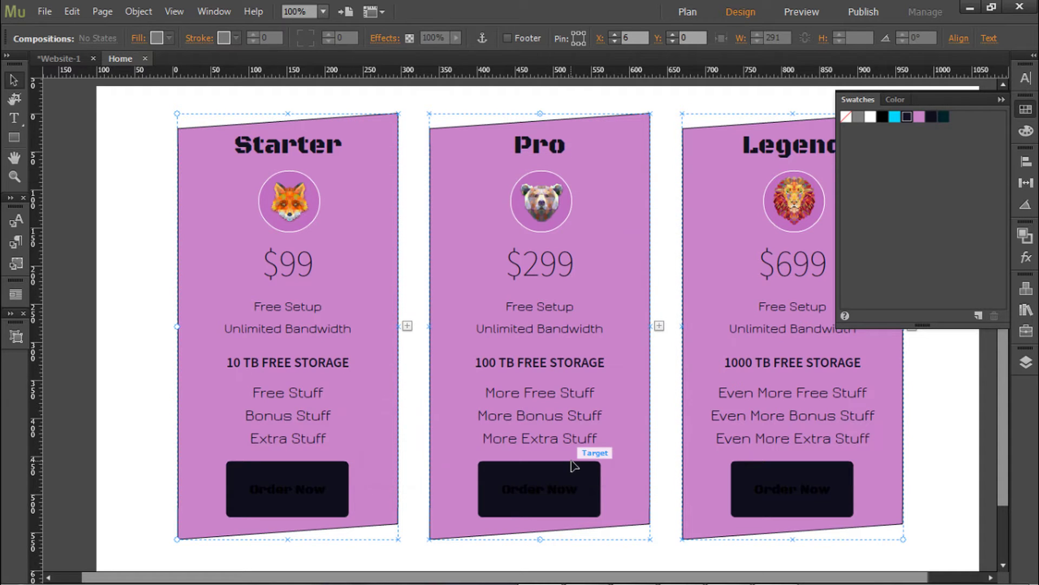
Step: Preview the purple-and-navy pricing table in the Preview tab
{"action": "left_click", "coordinate": [784, 22]}
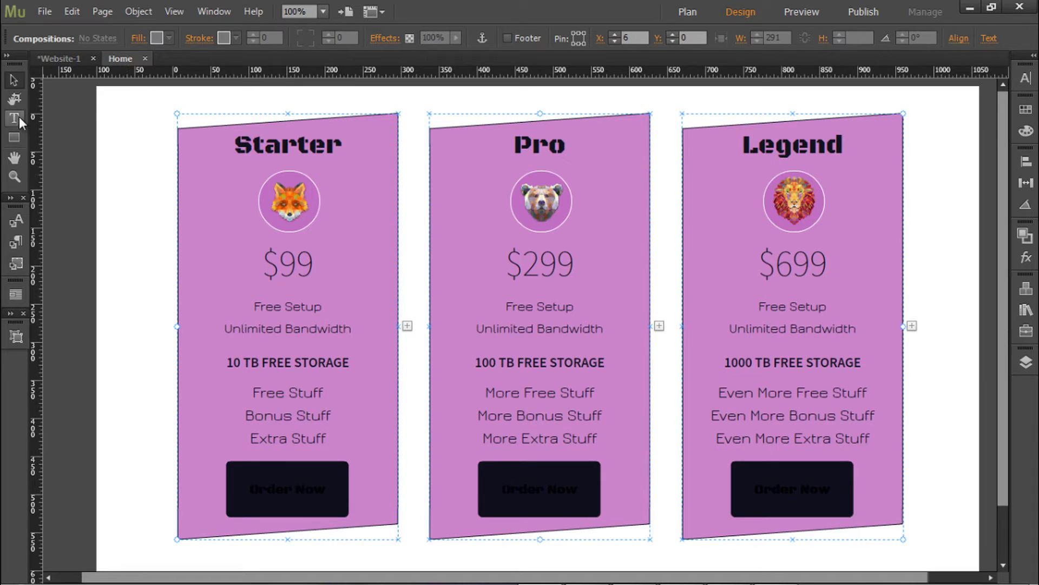
Step: Drill into the Starter card and select the word Starter in its heading
{"action": "left_click", "coordinate": [151, 173]}
{"action": "left_click", "coordinate": [238, 189]}
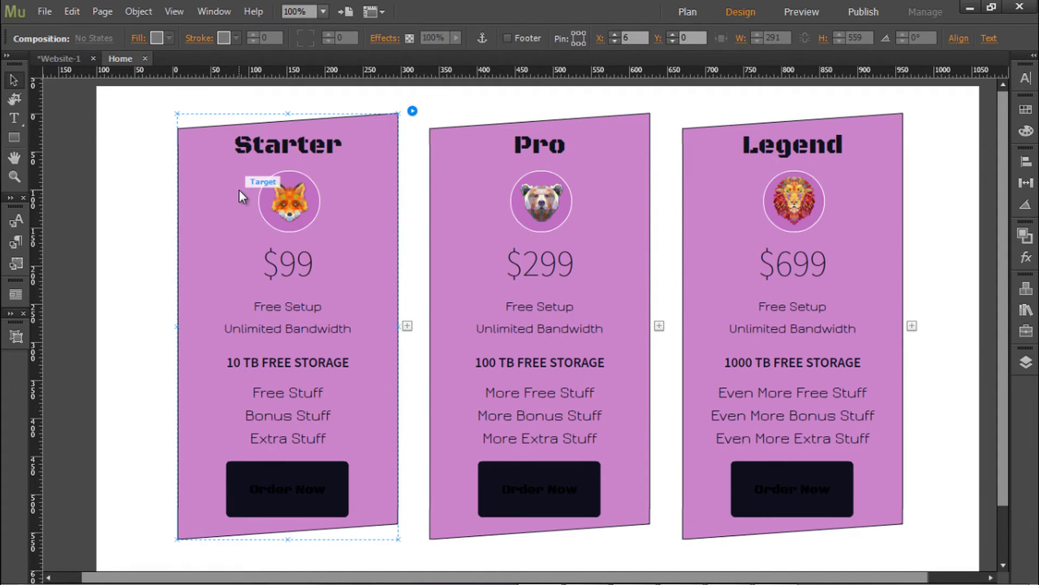
{"action": "left_click", "coordinate": [239, 189]}
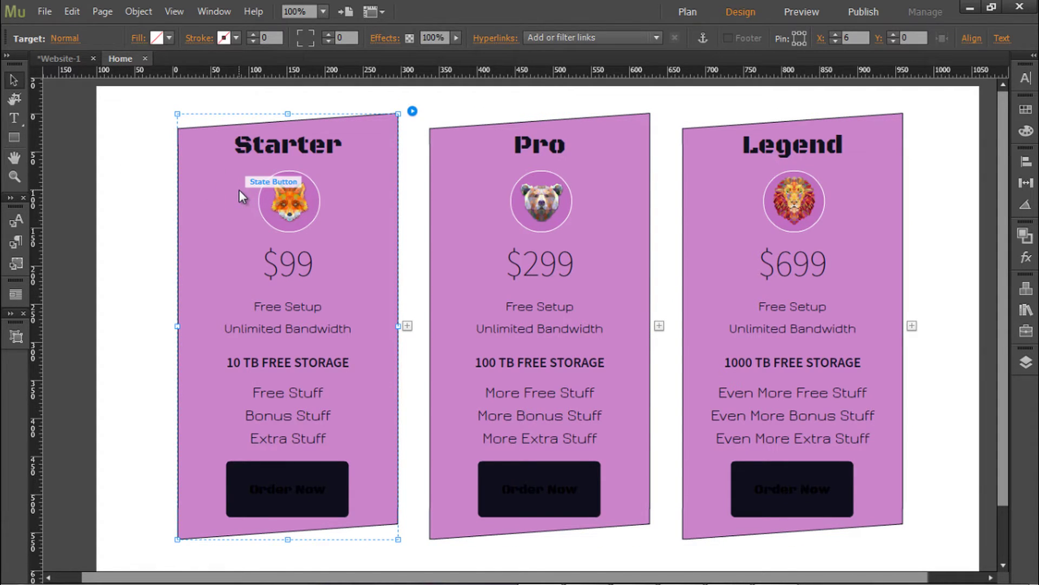
{"action": "left_click", "coordinate": [365, 177]}
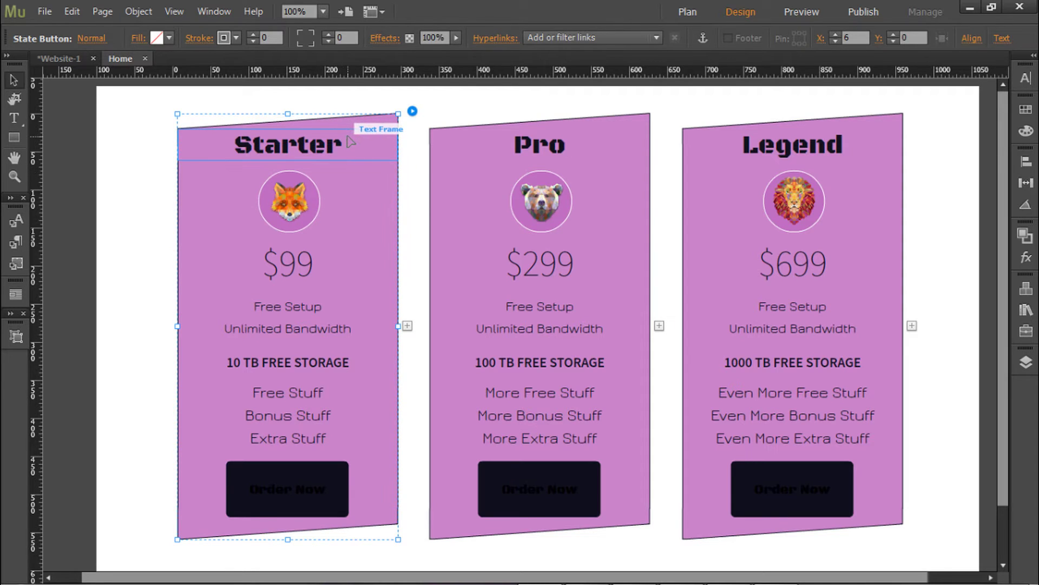
{"action": "left_click", "coordinate": [349, 141]}
{"action": "double_click", "coordinate": [381, 142]}
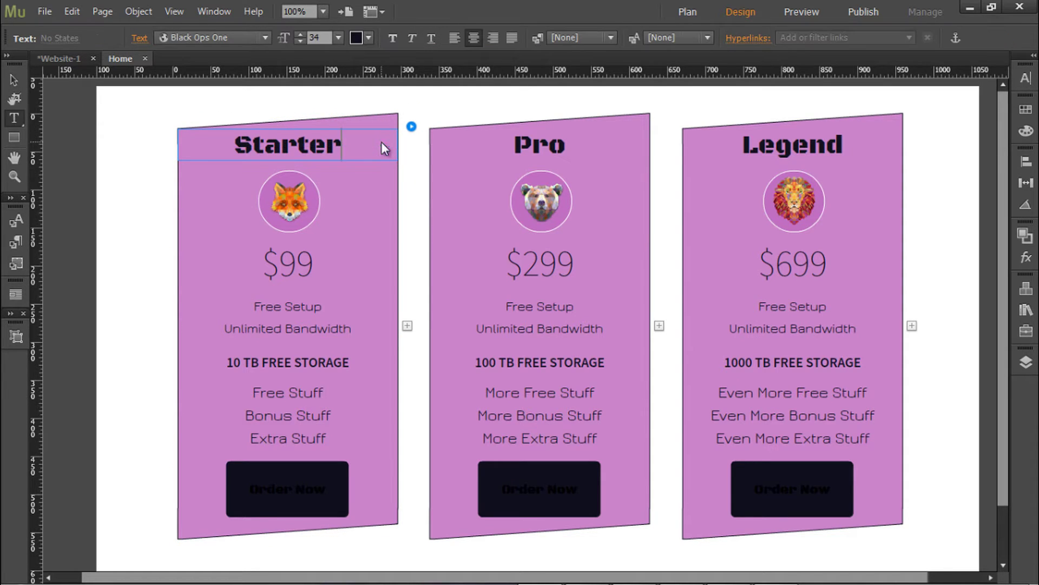
{"action": "left_click_drag", "start_coordinate": [352, 146], "coordinate": [241, 149]}
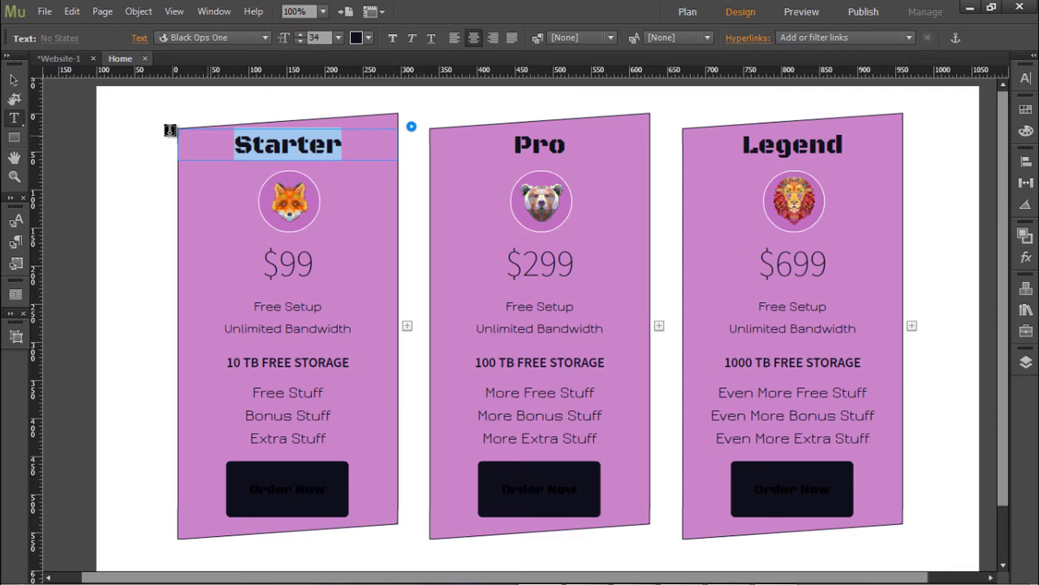
Step: Exit text editing, select the Starter card composition, then clear the selection
{"action": "left_click", "coordinate": [15, 83]}
{"action": "left_click", "coordinate": [133, 194]}
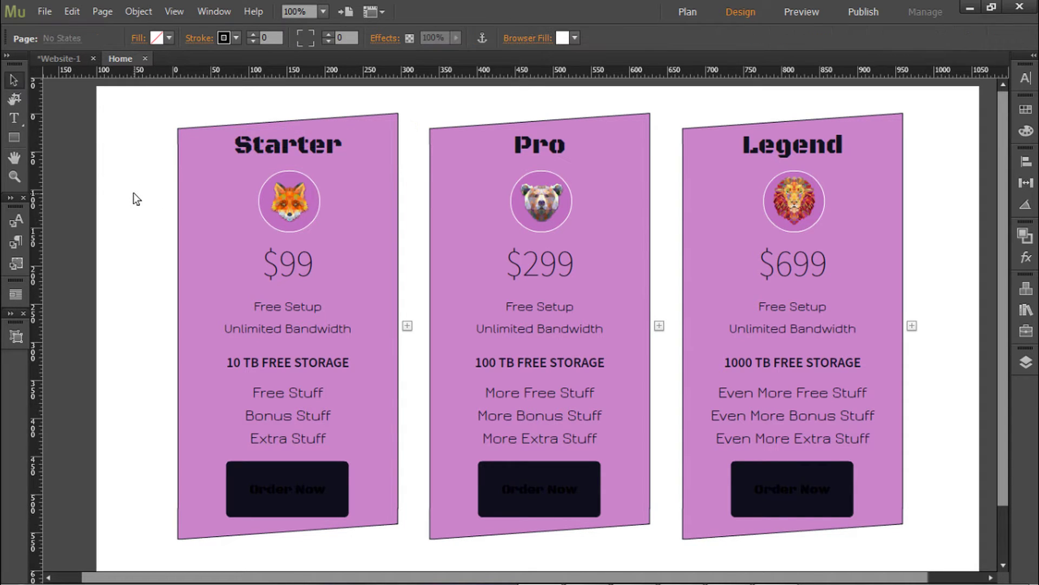
{"action": "left_click", "coordinate": [276, 154]}
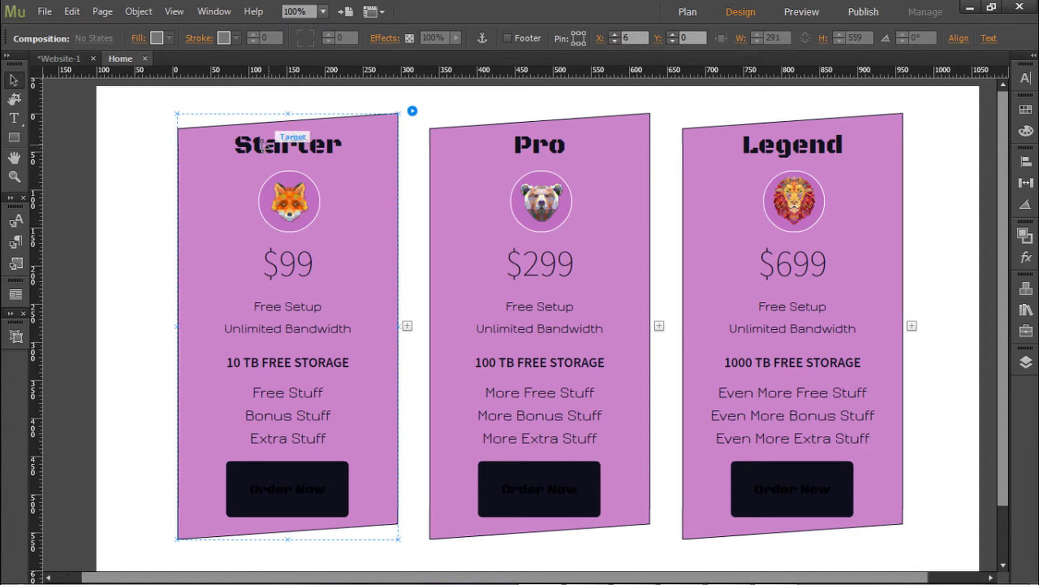
{"action": "left_click", "coordinate": [226, 102]}
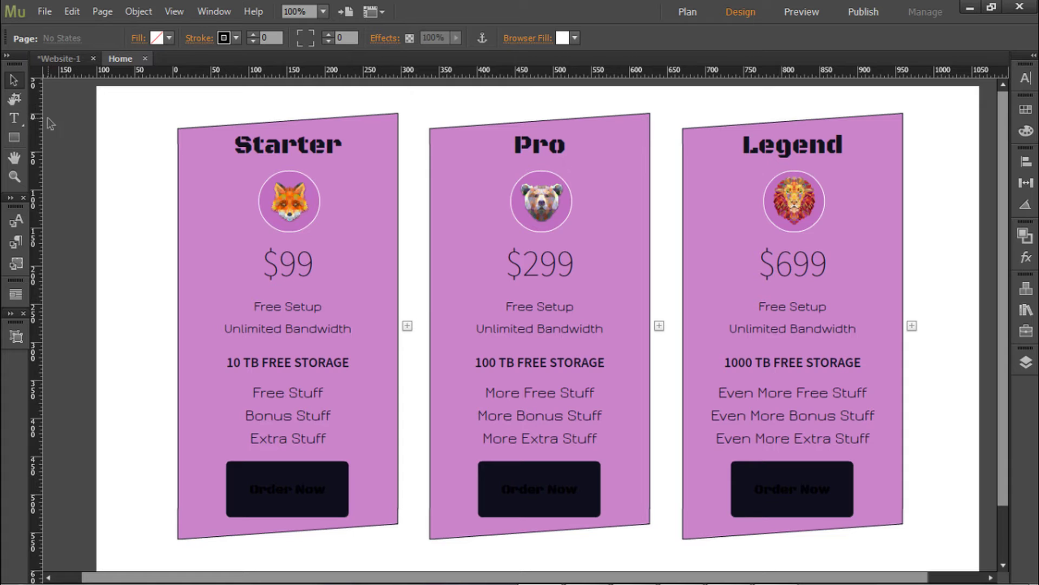
Step: Replace the first card's Starter heading with 'Tier 1' using the Text Tool
{"action": "left_click", "coordinate": [14, 119]}
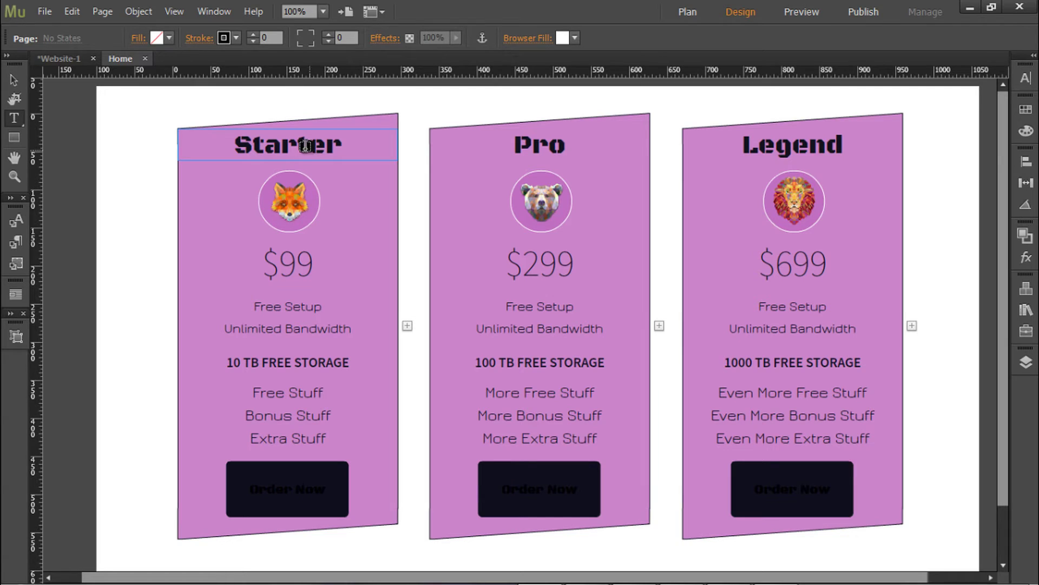
{"action": "left_click", "coordinate": [263, 146]}
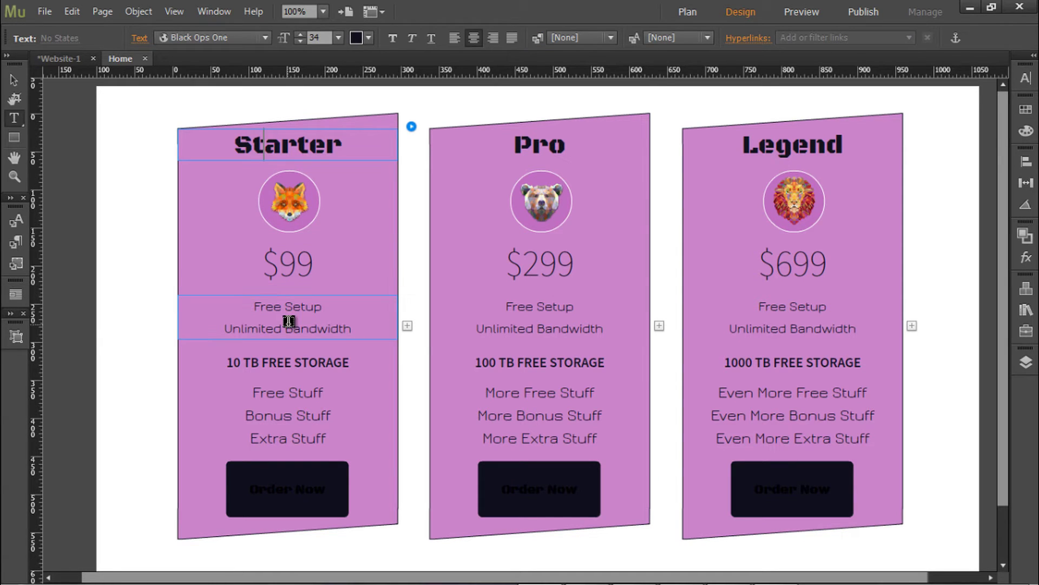
{"action": "left_click", "coordinate": [595, 327]}
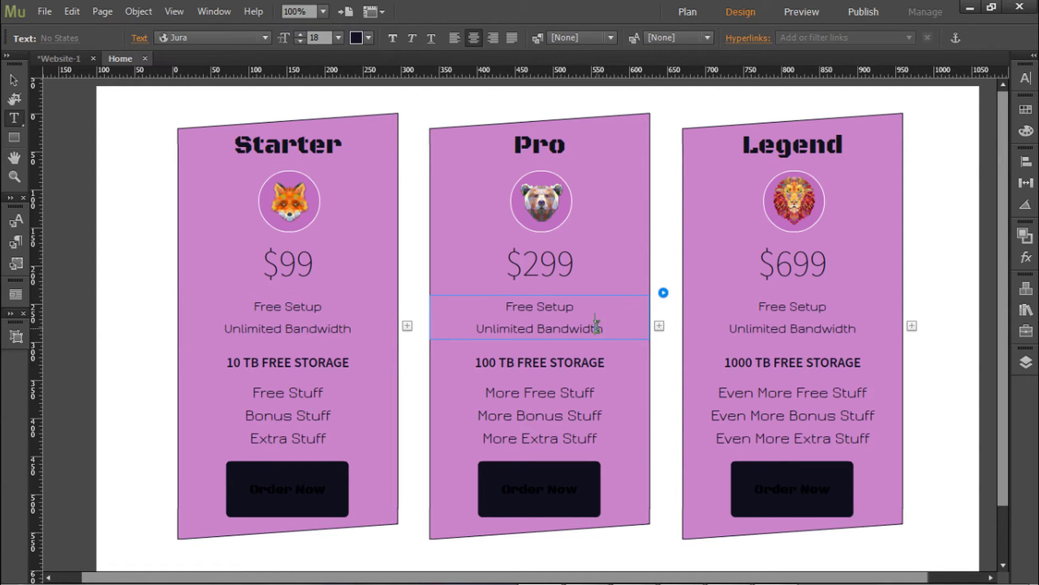
{"action": "left_click", "coordinate": [570, 140]}
{"action": "left_click", "coordinate": [363, 143]}
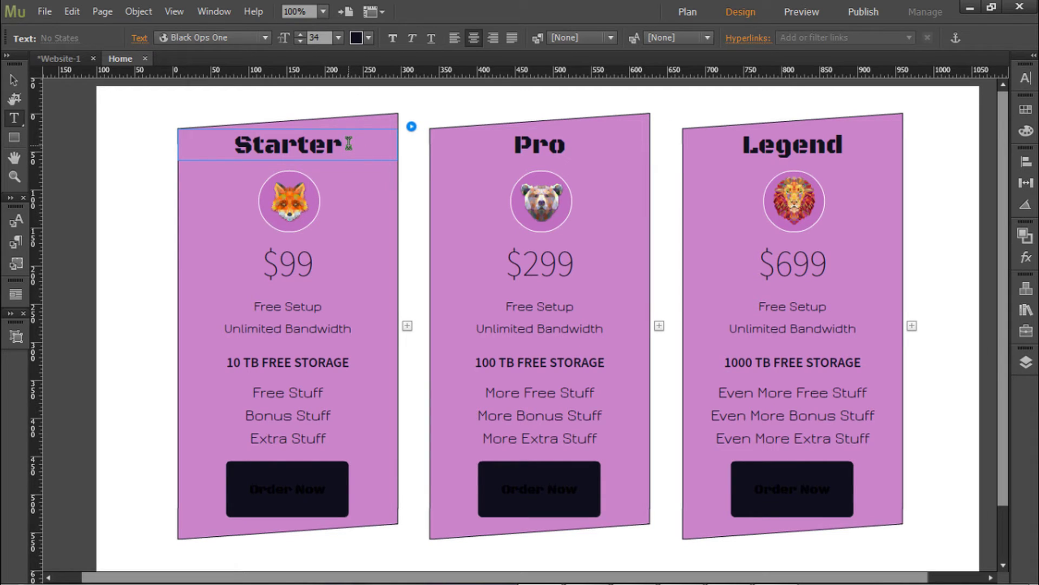
{"action": "left_click_drag", "start_coordinate": [349, 143], "coordinate": [214, 151]}
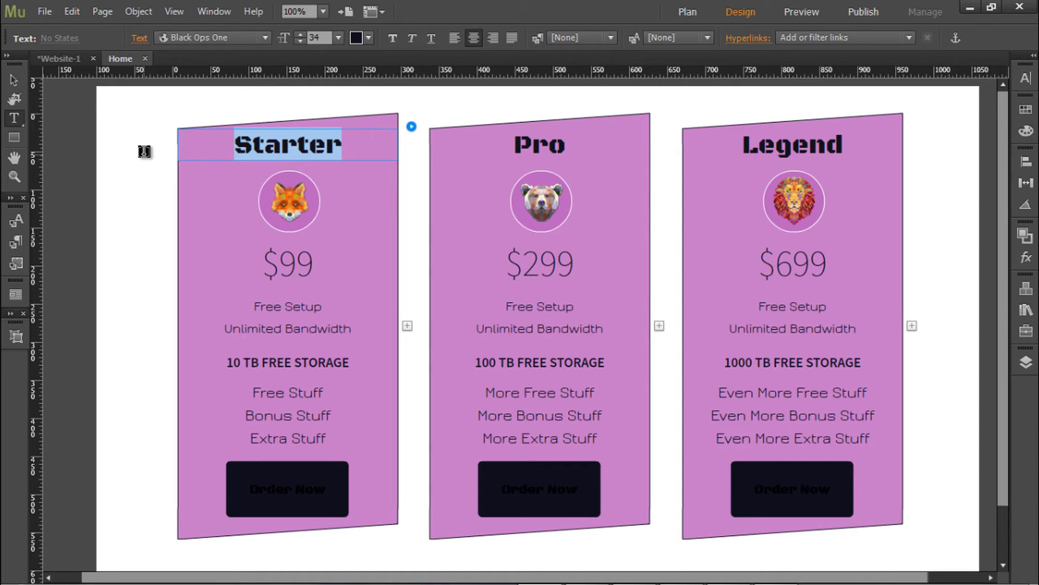
{"action": "type", "text": "Tier"}
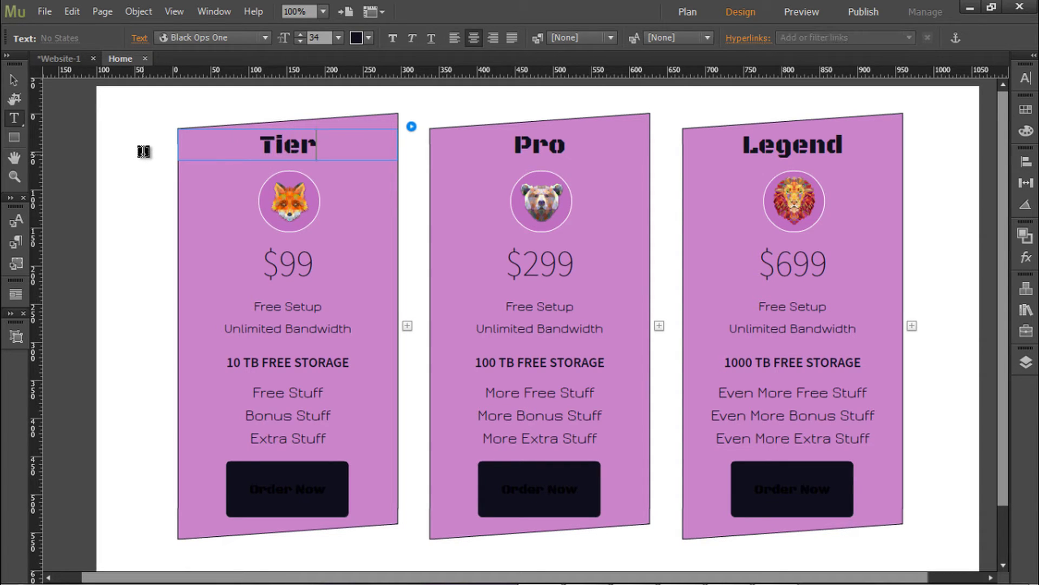
{"action": "type", "text": " 1"}
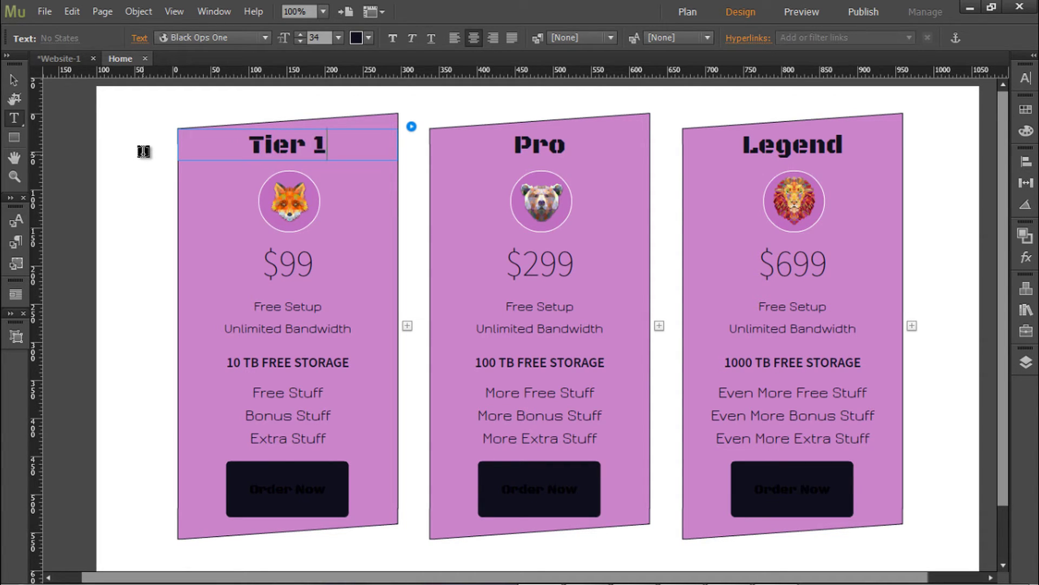
{"action": "left_click", "coordinate": [14, 82]}
Step: Select the first tier's composition and open its Composition Options
{"action": "left_click", "coordinate": [122, 220]}
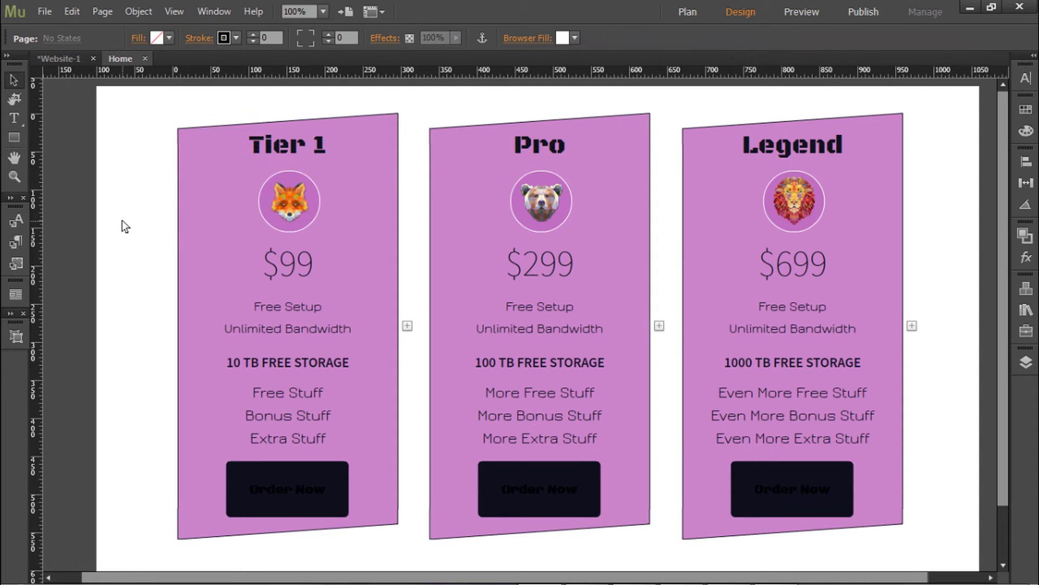
{"action": "left_click", "coordinate": [277, 234]}
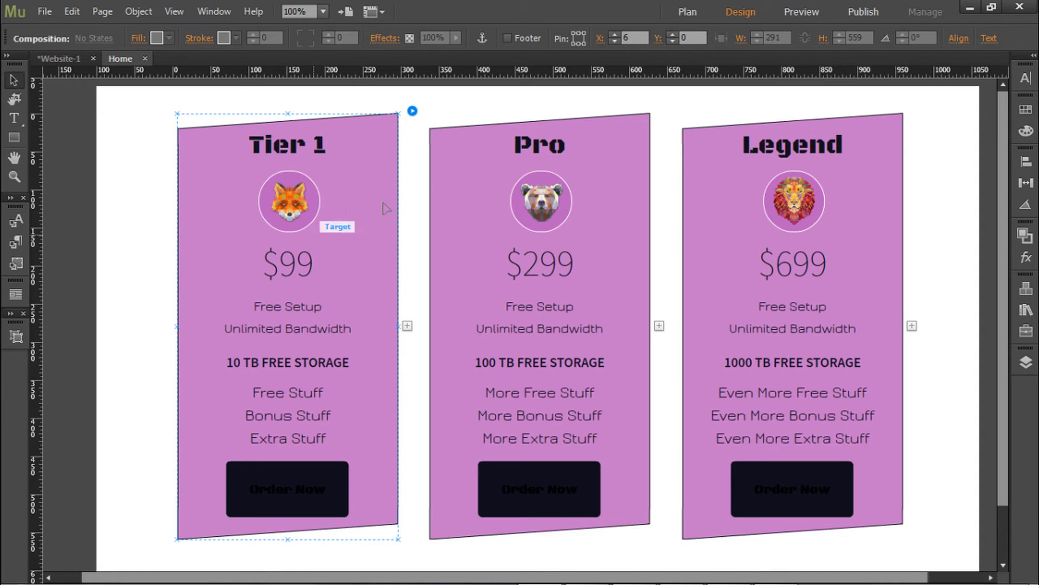
{"action": "left_click", "coordinate": [412, 111]}
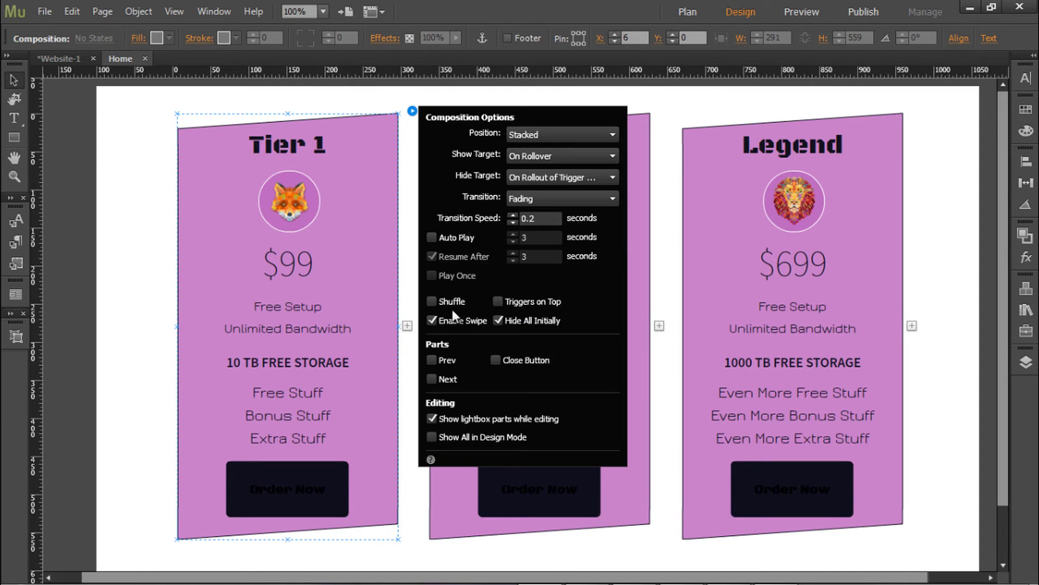
Step: Rename the white target card's Starter heading to 'Tier 1', then re-enable Show lightbox parts while editing
{"action": "left_click", "coordinate": [432, 418]}
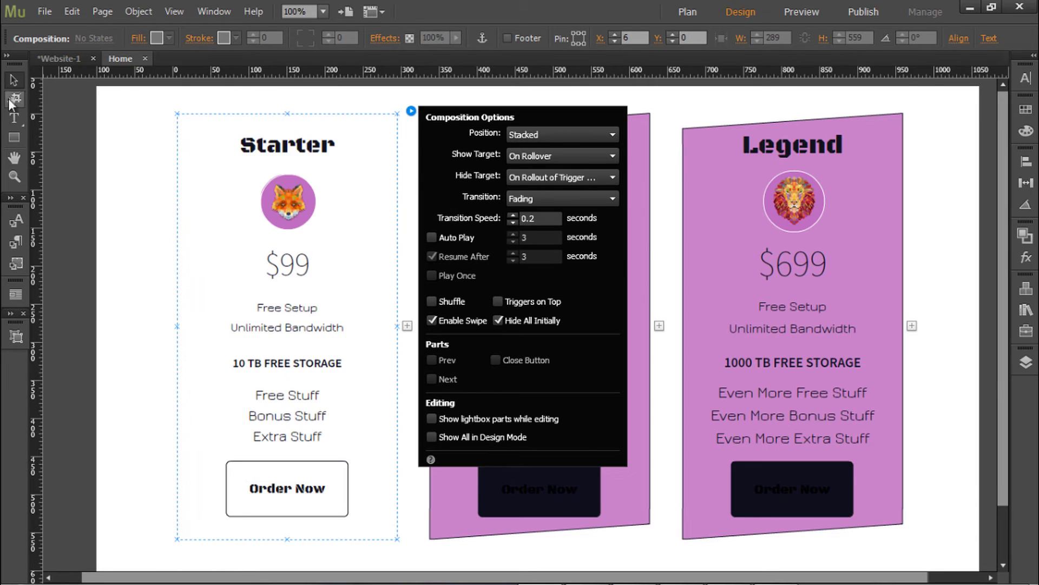
{"action": "left_click", "coordinate": [14, 118]}
{"action": "left_click", "coordinate": [295, 145]}
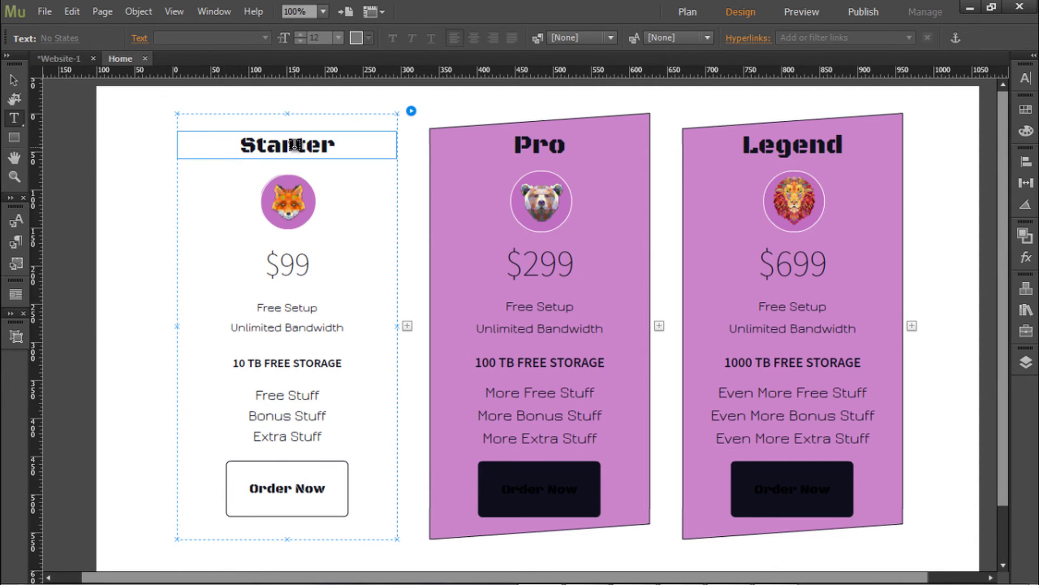
{"action": "left_click_drag", "start_coordinate": [341, 146], "coordinate": [222, 136]}
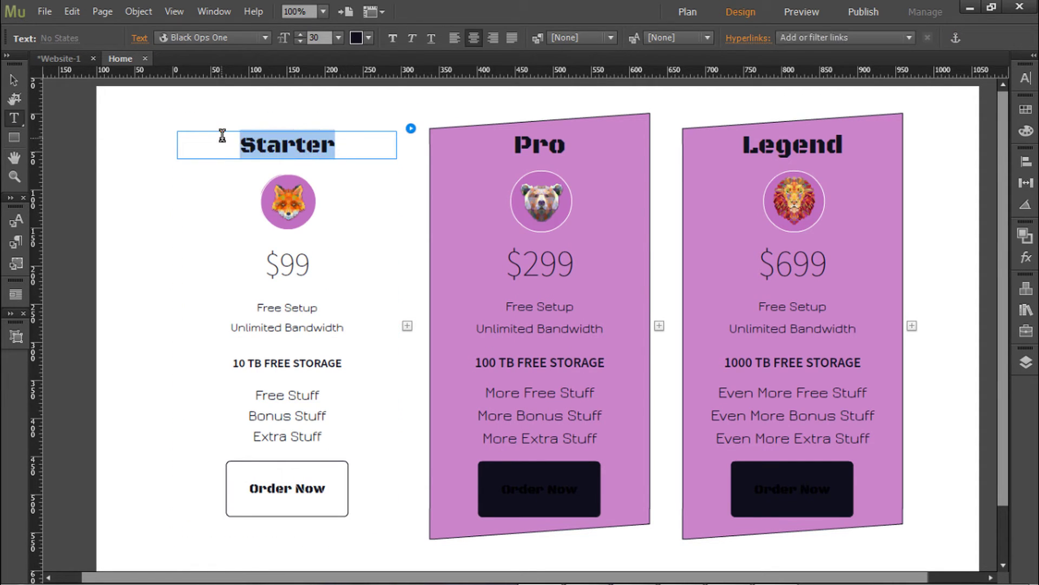
{"action": "type", "text": "Tie"}
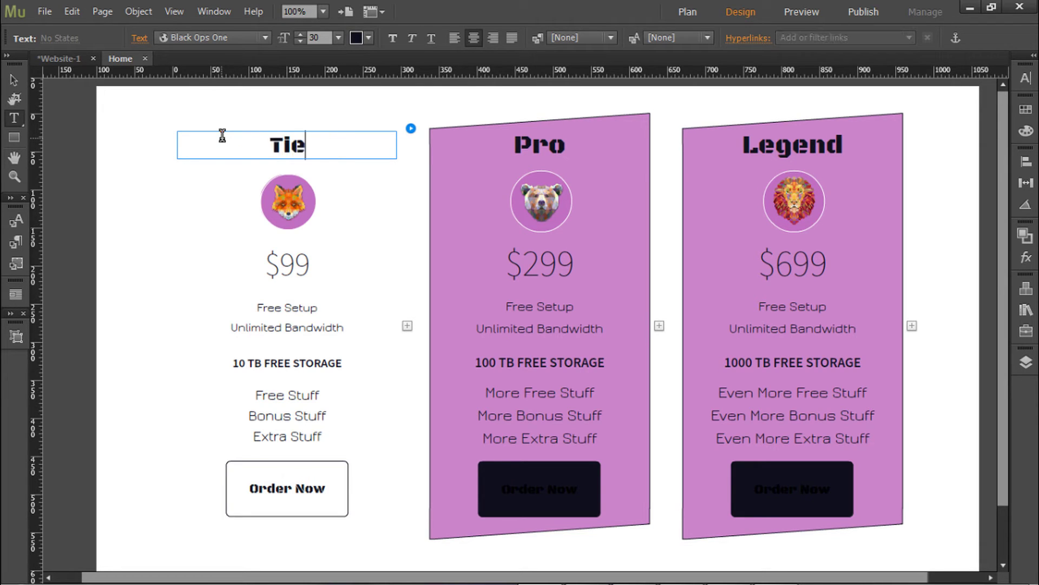
{"action": "type", "text": "r 1"}
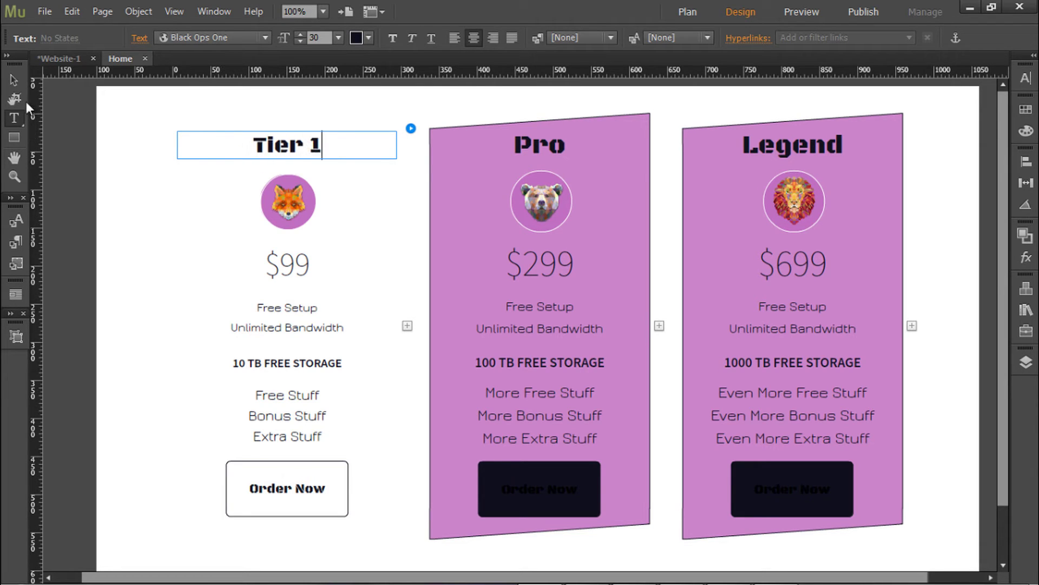
{"action": "left_click", "coordinate": [14, 80]}
{"action": "left_click", "coordinate": [411, 128]}
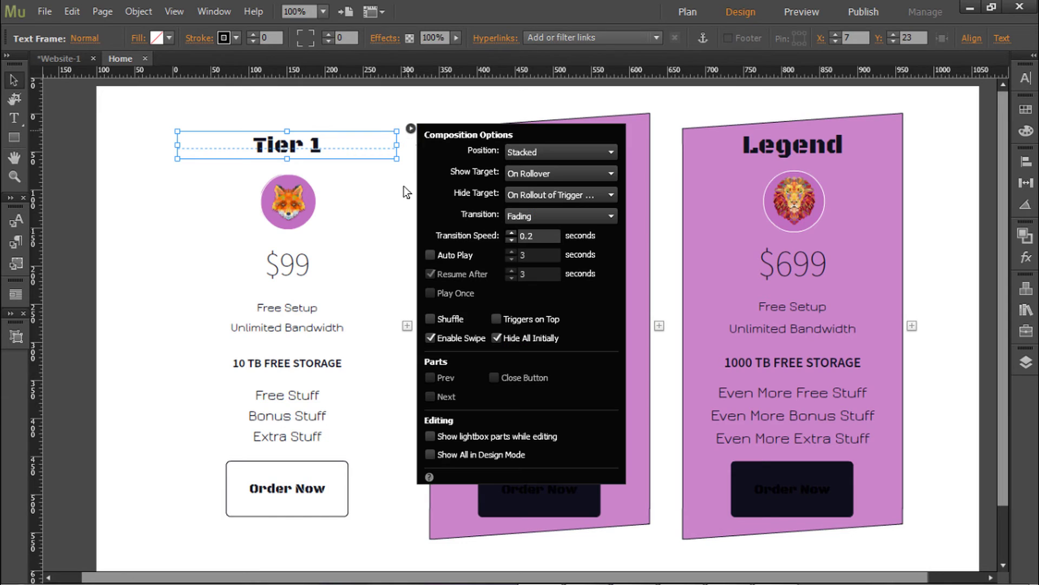
{"action": "left_click", "coordinate": [431, 436]}
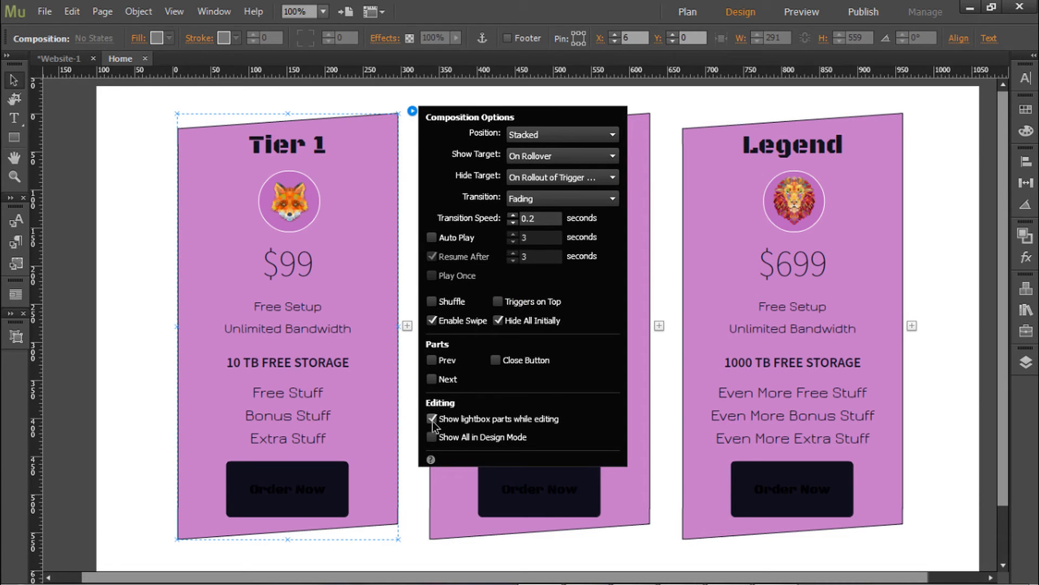
{"action": "left_click", "coordinate": [479, 90]}
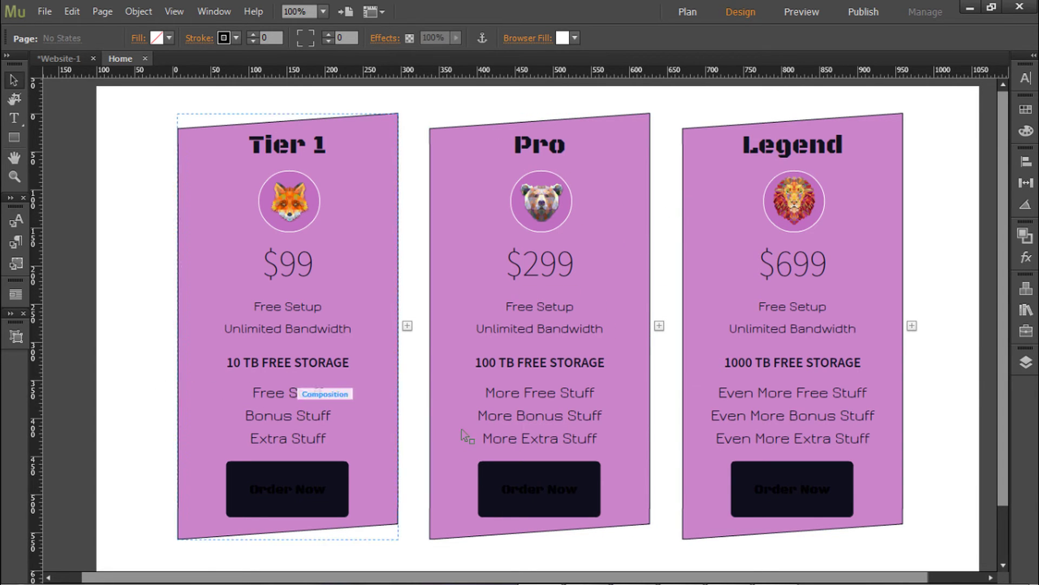
{"action": "left_click", "coordinate": [616, 141]}
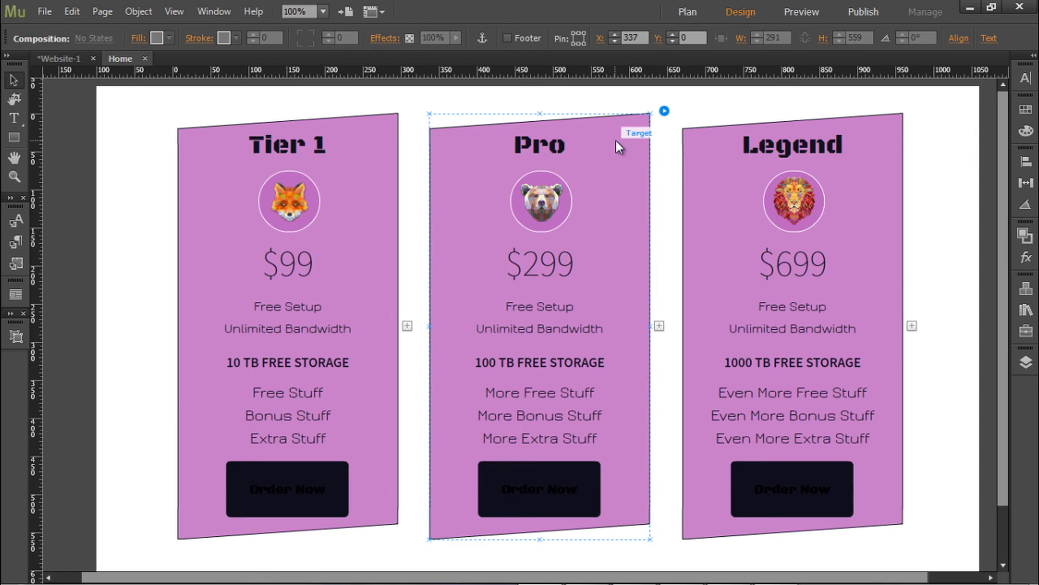
{"action": "left_click", "coordinate": [664, 111]}
{"action": "left_click", "coordinate": [779, 157]}
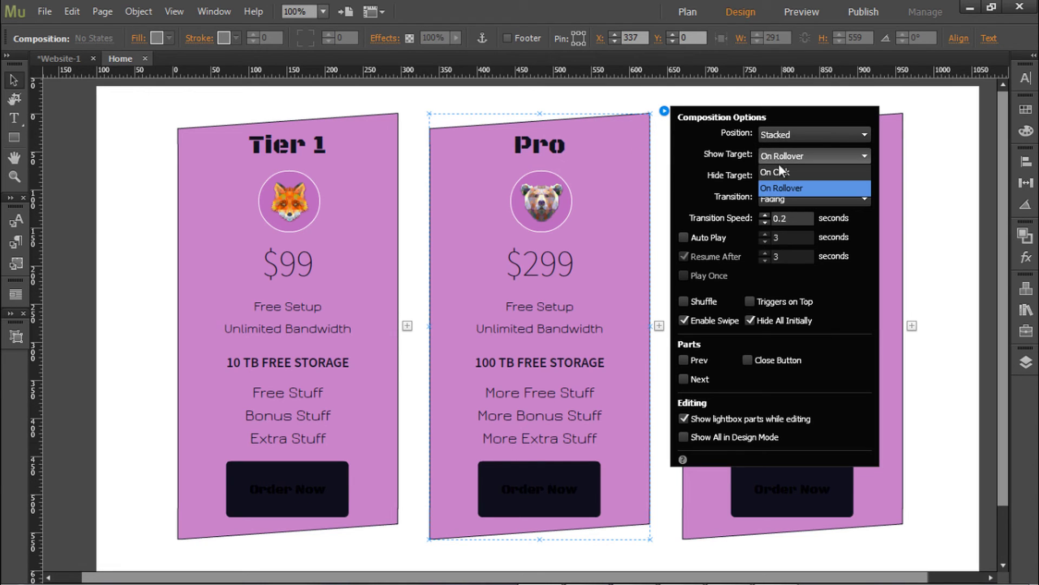
{"action": "left_click", "coordinate": [780, 173]}
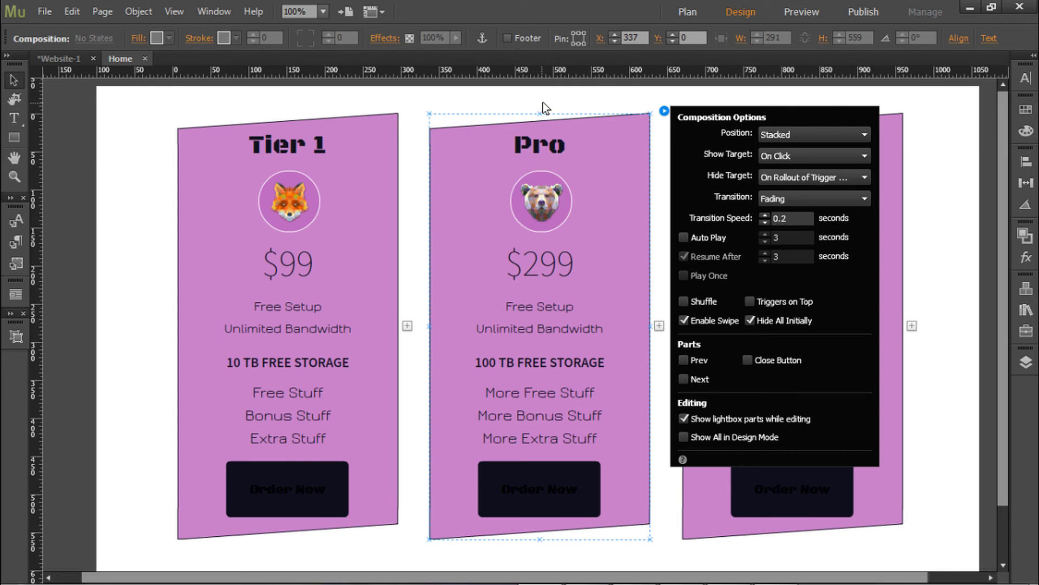
{"action": "left_click", "coordinate": [795, 159]}
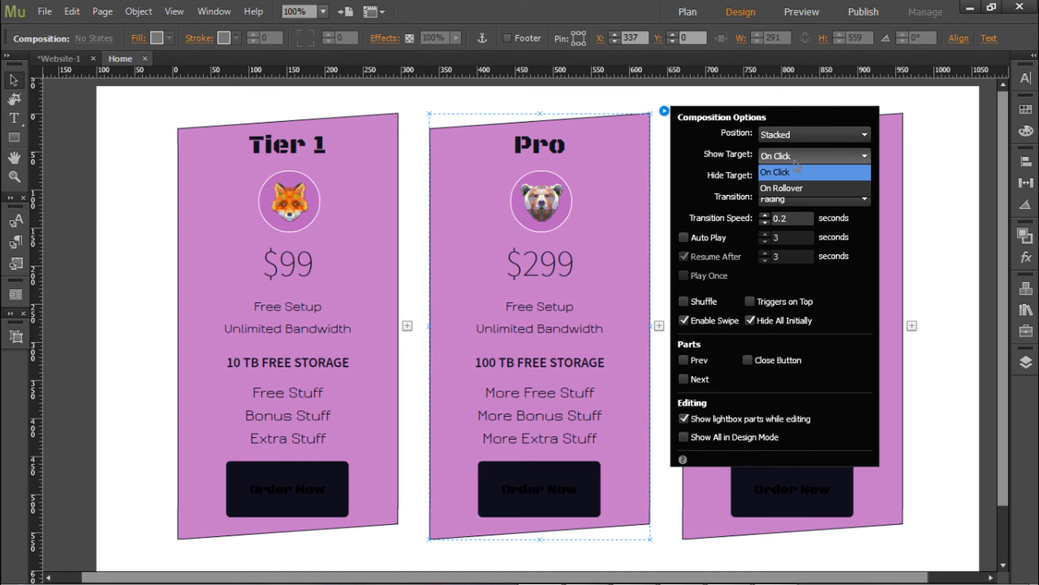
{"action": "left_click", "coordinate": [796, 188]}
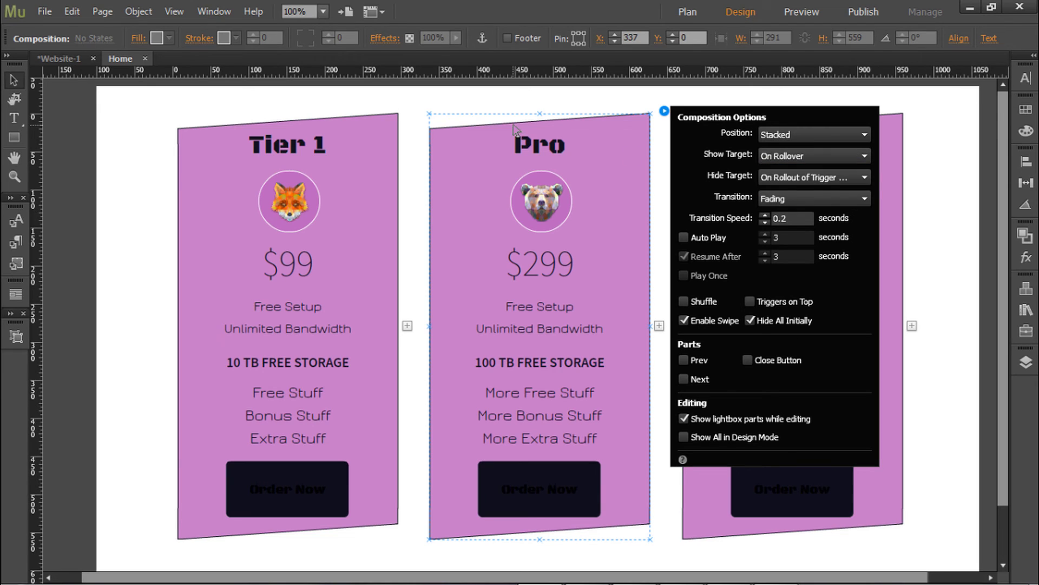
{"action": "left_click", "coordinate": [514, 92]}
Step: Preview the page in Chrome and switch the demo through #Lazer and #Acid to #Orange
{"action": "key", "text": "ctrl+shift+e"}
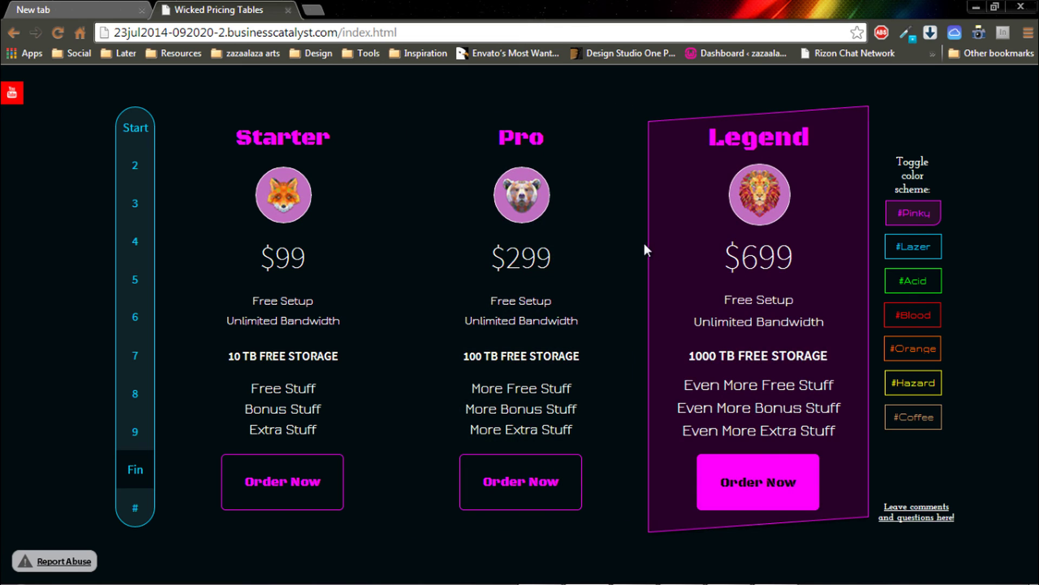
{"action": "left_click", "coordinate": [914, 247]}
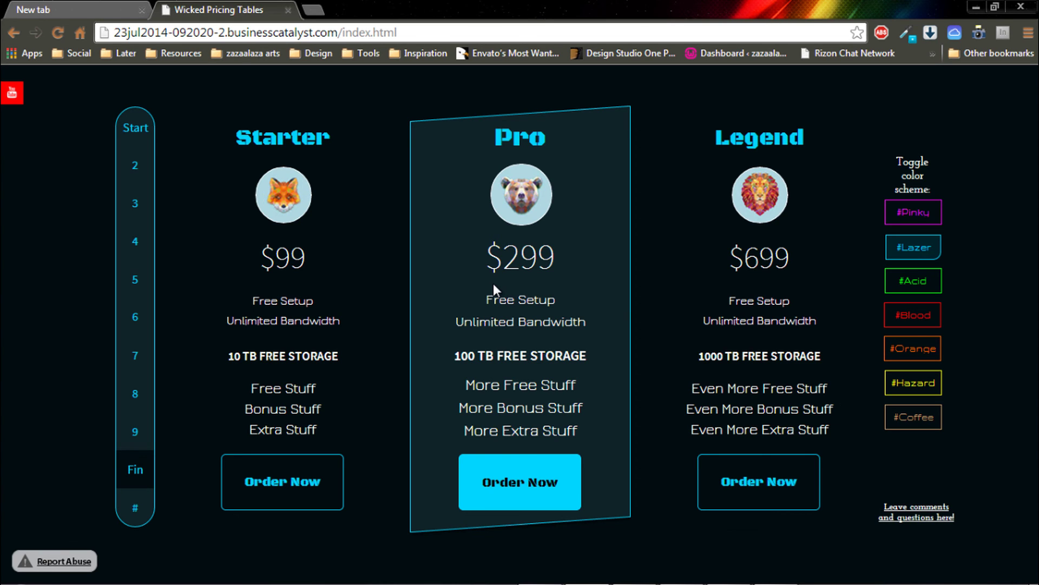
{"action": "left_click", "coordinate": [921, 284]}
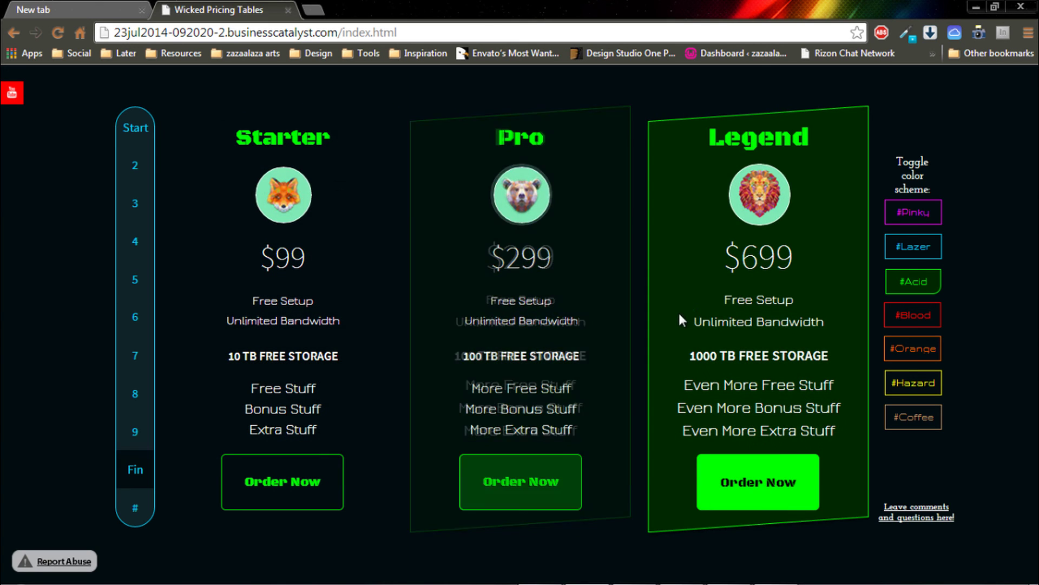
{"action": "left_click", "coordinate": [923, 357]}
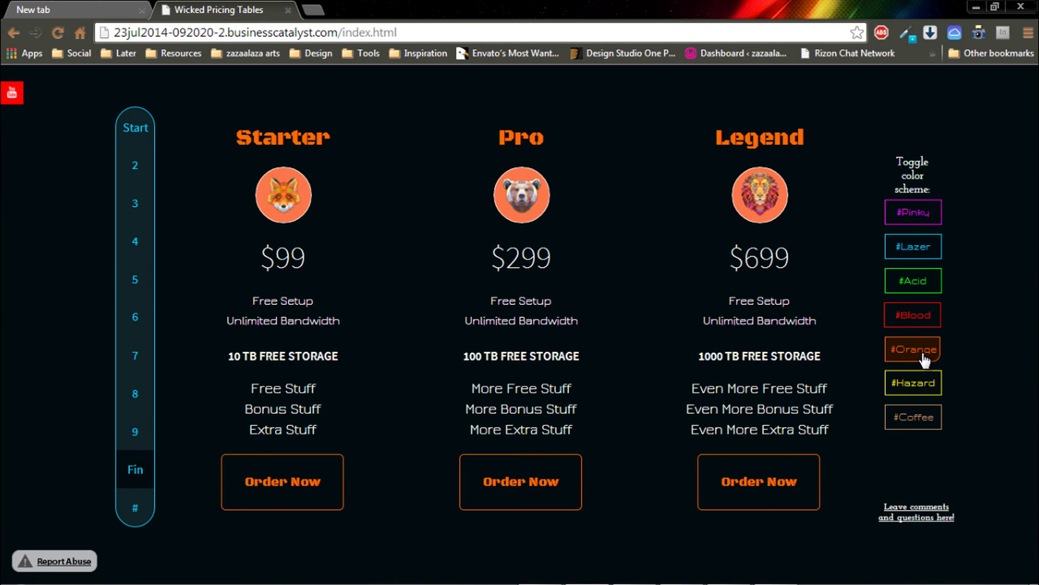